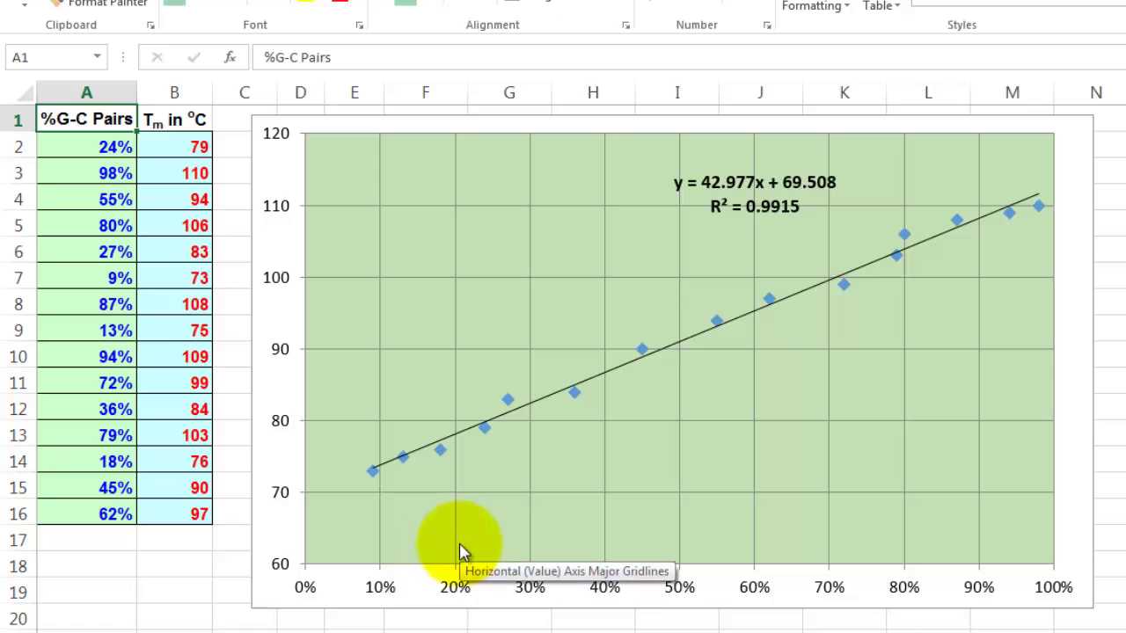
- Delete the existing trendline and its equation from the Tm scatter chart
{"action": "mouse_move", "coordinate": [372, 477]}
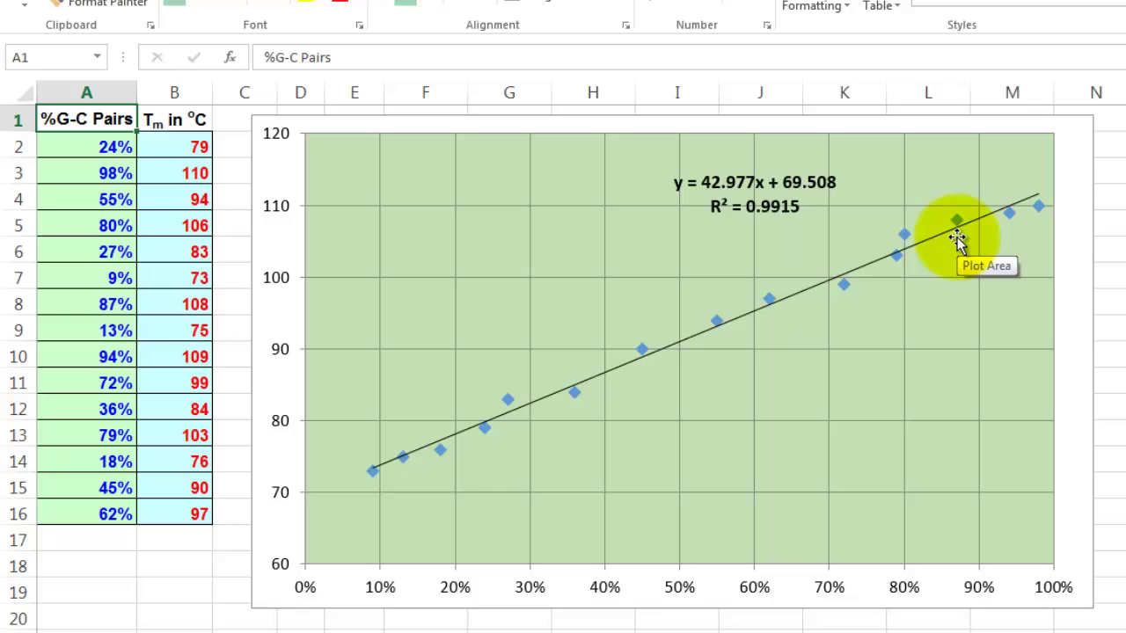
{"action": "left_click", "coordinate": [802, 299]}
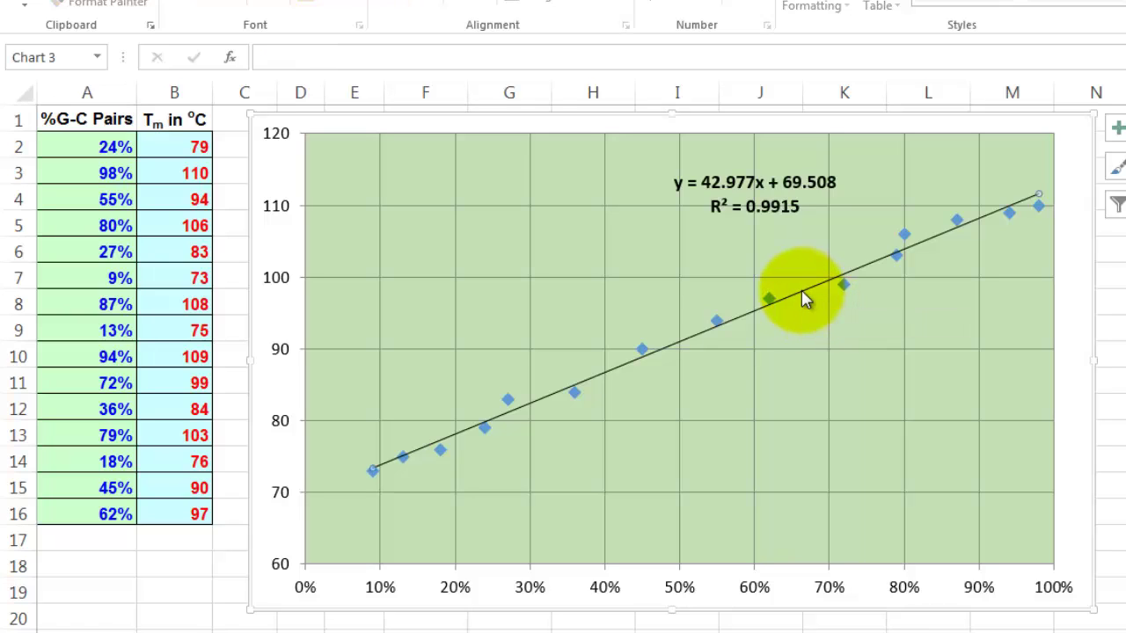
{"action": "key", "text": "Delete"}
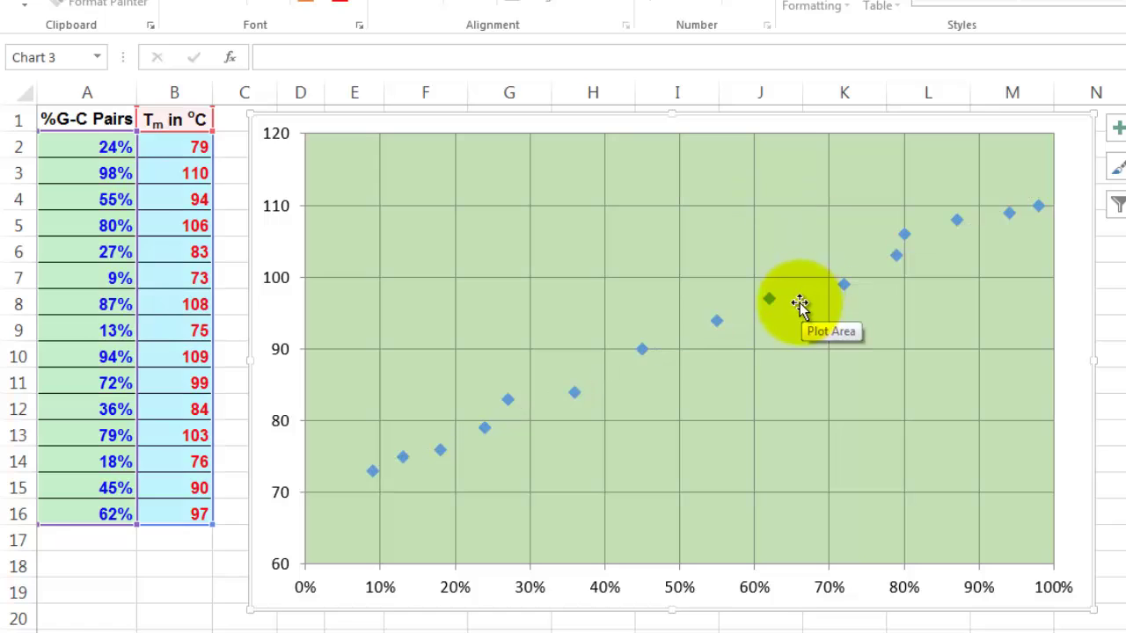
- Add a new linear trendline to the Tm series showing its equation and R² value
{"action": "right_click", "coordinate": [845, 288]}
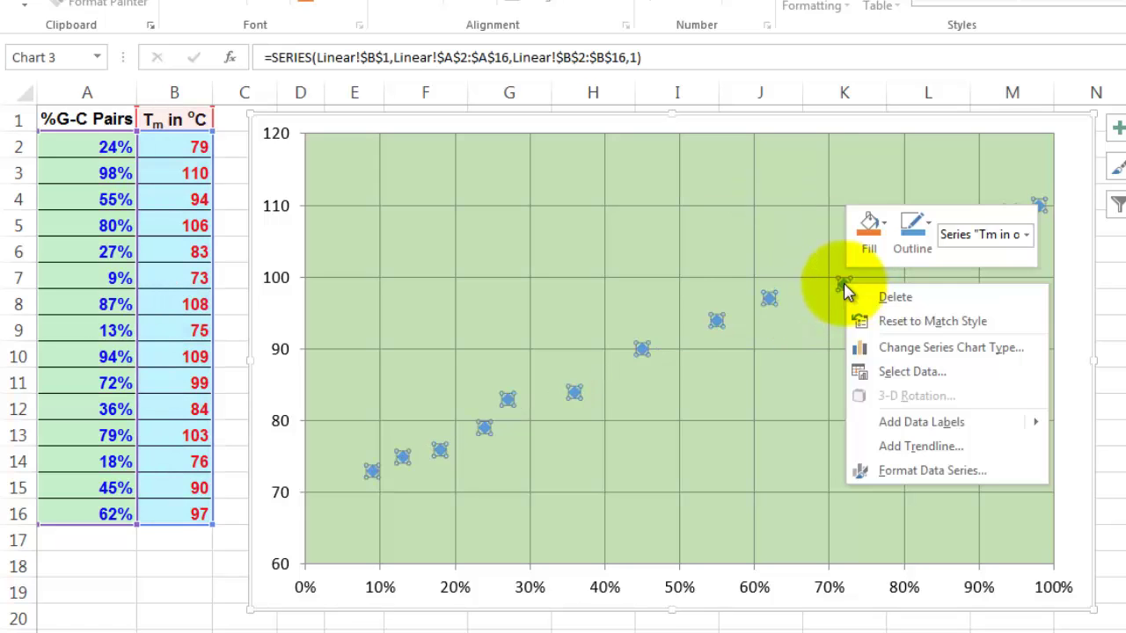
{"action": "left_click", "coordinate": [897, 446]}
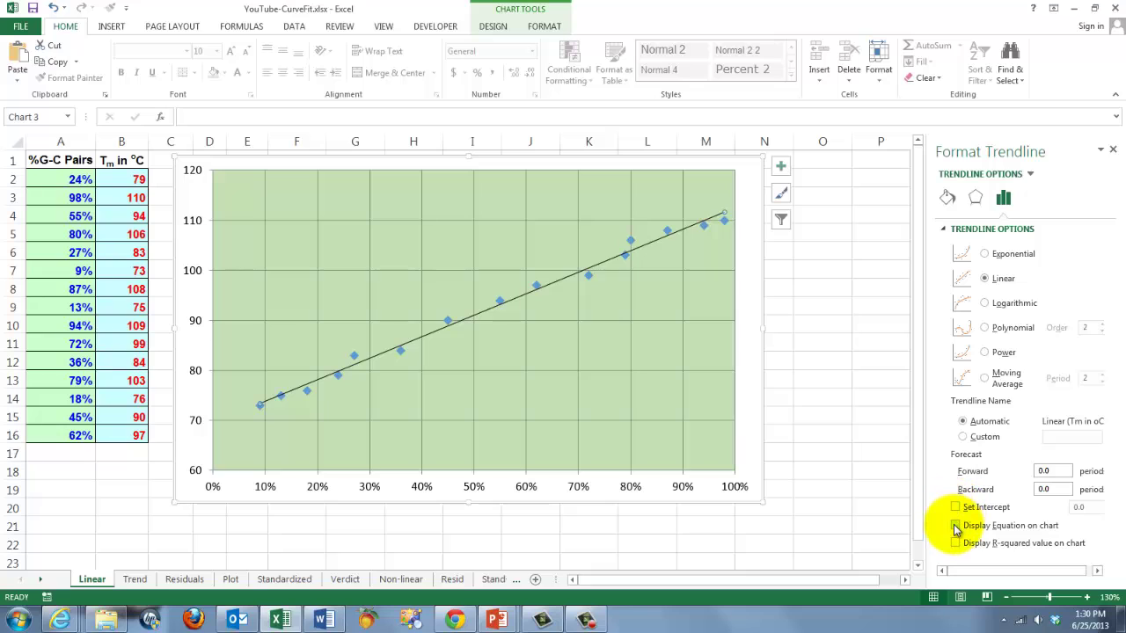
{"action": "left_click", "coordinate": [955, 525]}
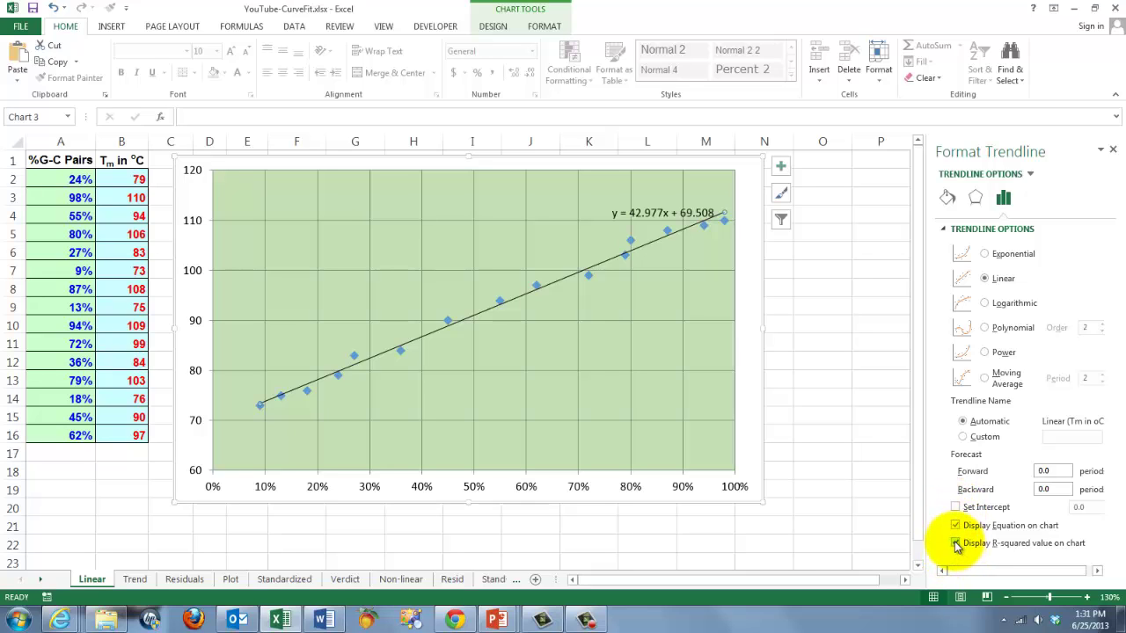
{"action": "left_click", "coordinate": [956, 544]}
{"action": "left_click", "coordinate": [1113, 152]}
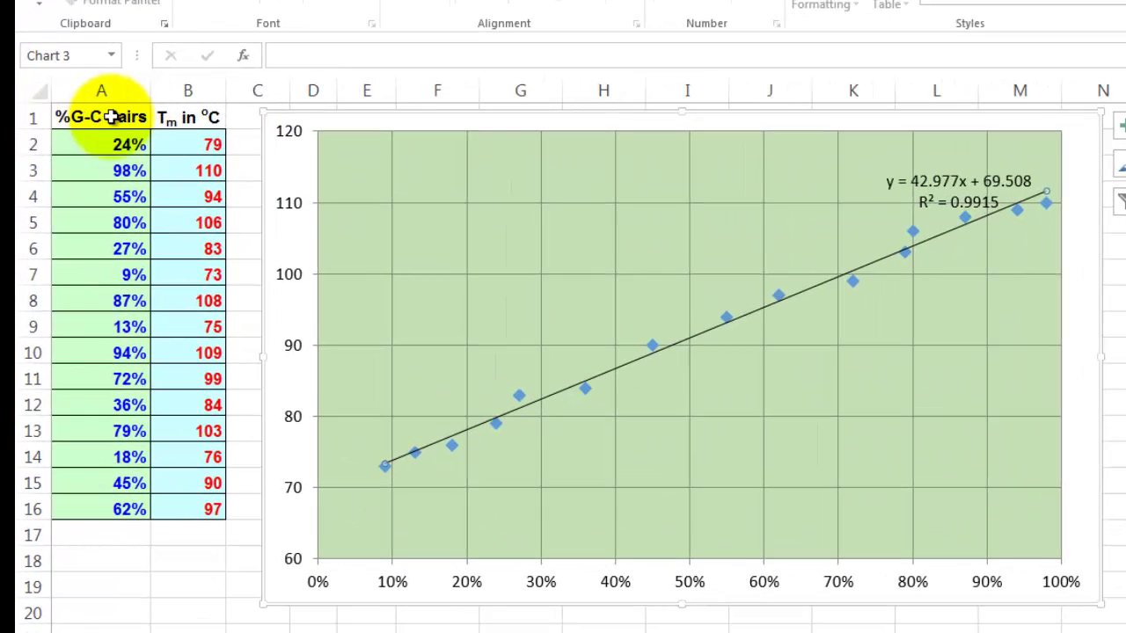
{"action": "left_click", "coordinate": [110, 117]}
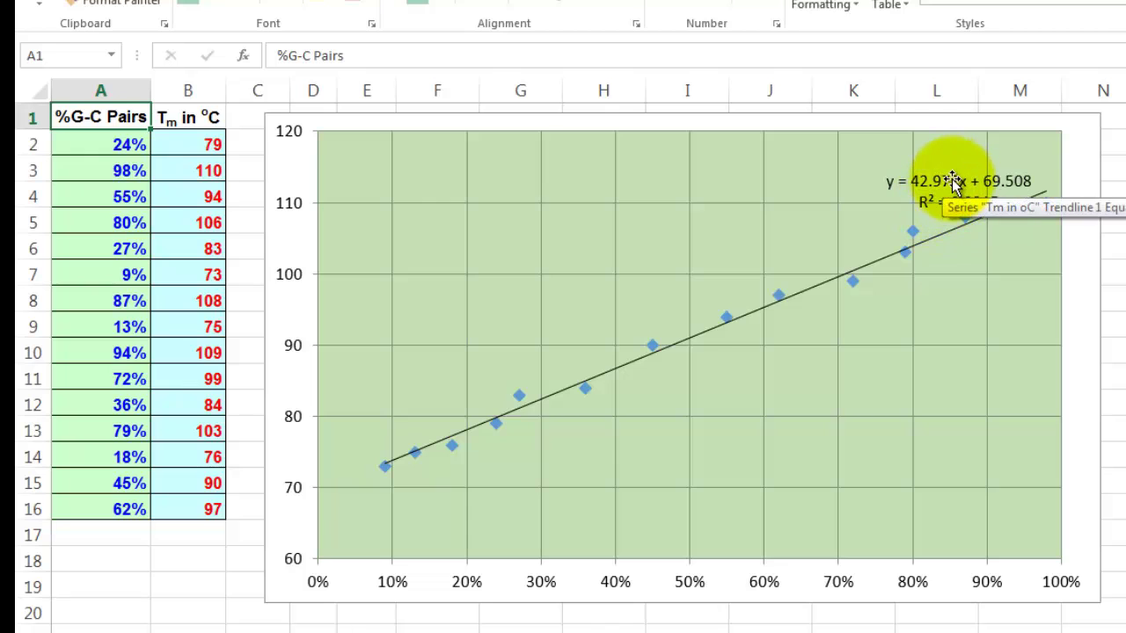
- Drag the trendline equation label to the top centre of the chart
{"action": "left_click_drag", "start_coordinate": [954, 180], "coordinate": [841, 161]}
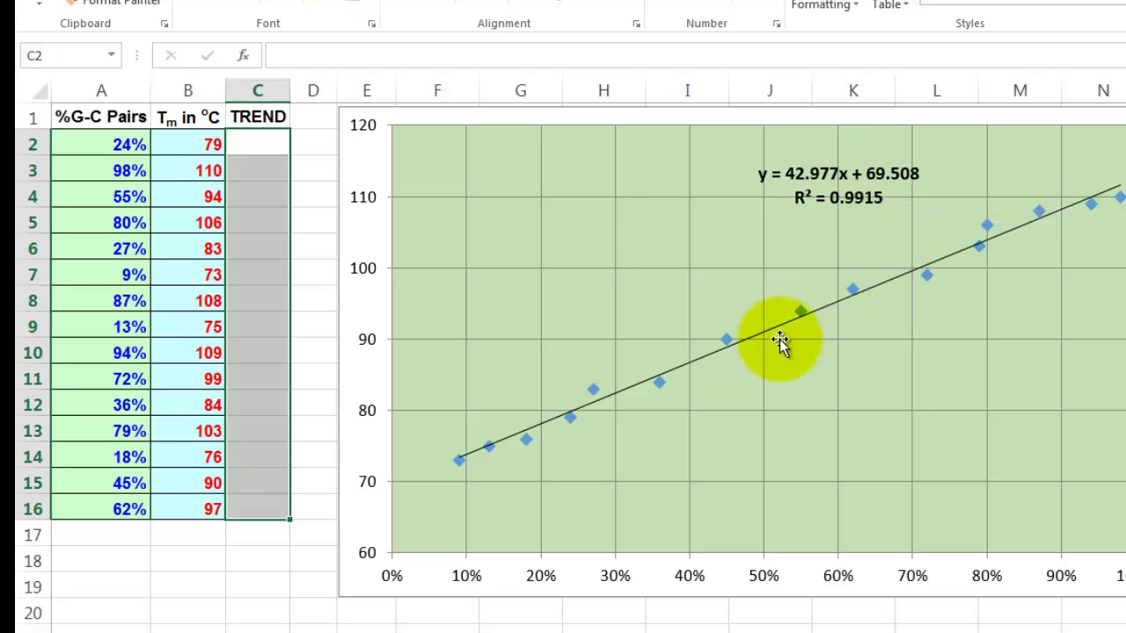
- Pick the TREND function from the All category of the function browser for C2
{"action": "left_click", "coordinate": [268, 56]}
{"action": "left_click", "coordinate": [245, 57]}
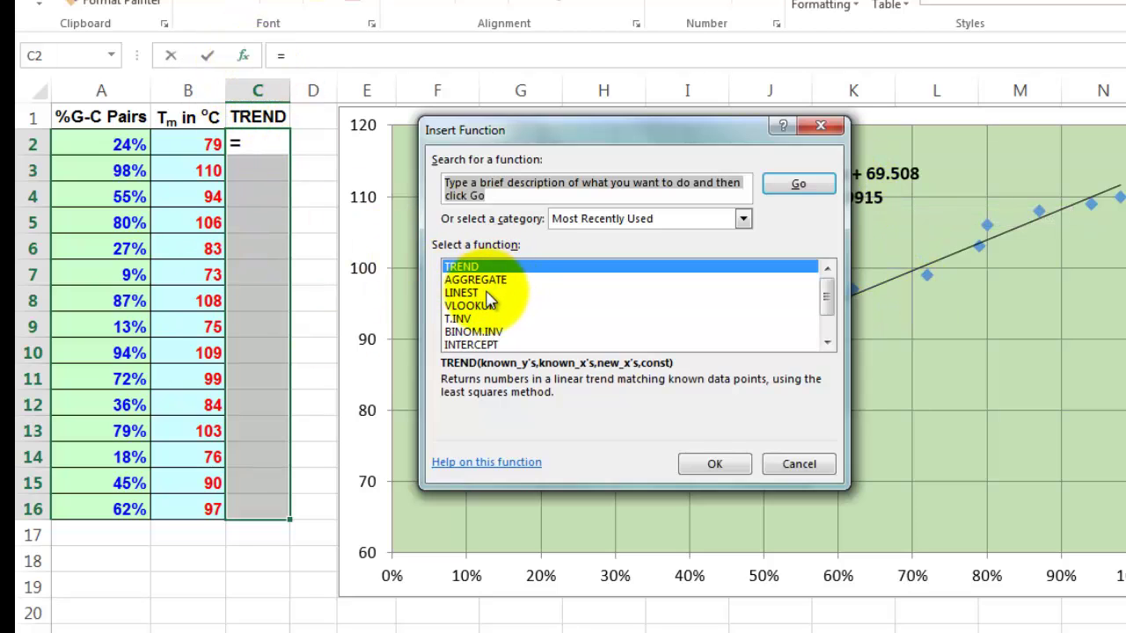
{"action": "left_click", "coordinate": [743, 219]}
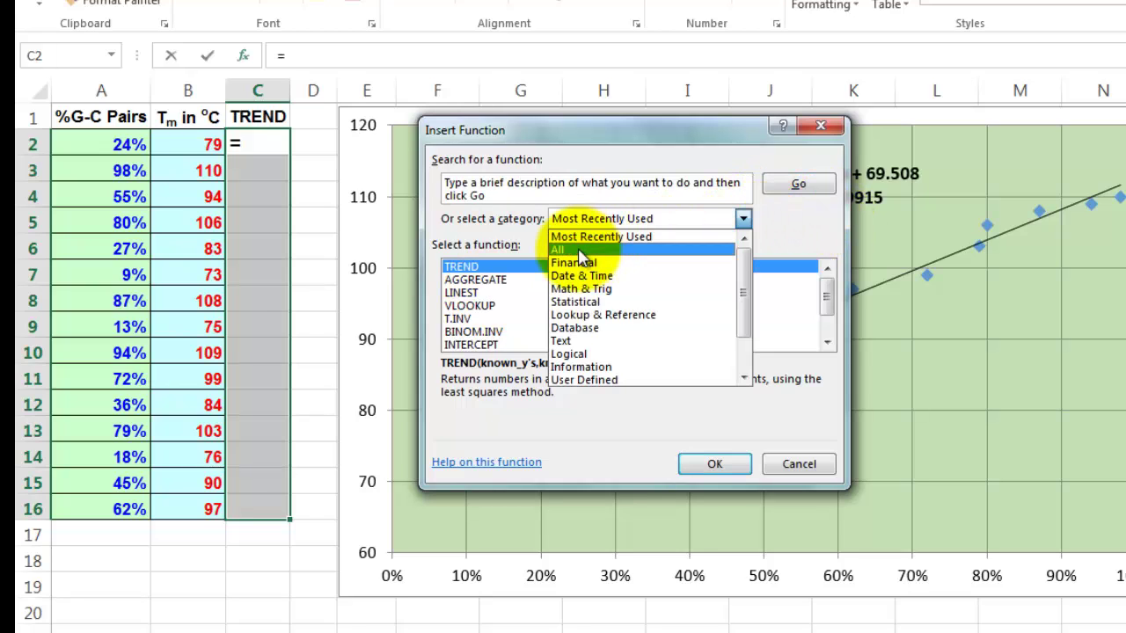
{"action": "left_click", "coordinate": [650, 254]}
{"action": "left_click", "coordinate": [484, 305]}
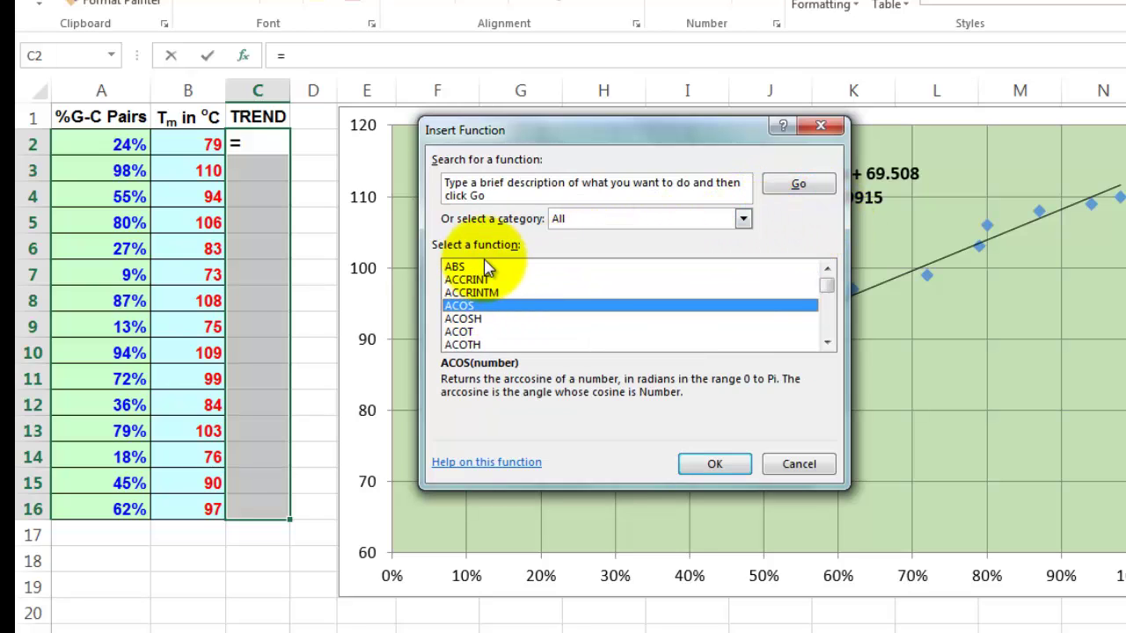
{"action": "key", "text": "t"}
{"action": "key", "text": "r"}
{"action": "key", "text": "e"}
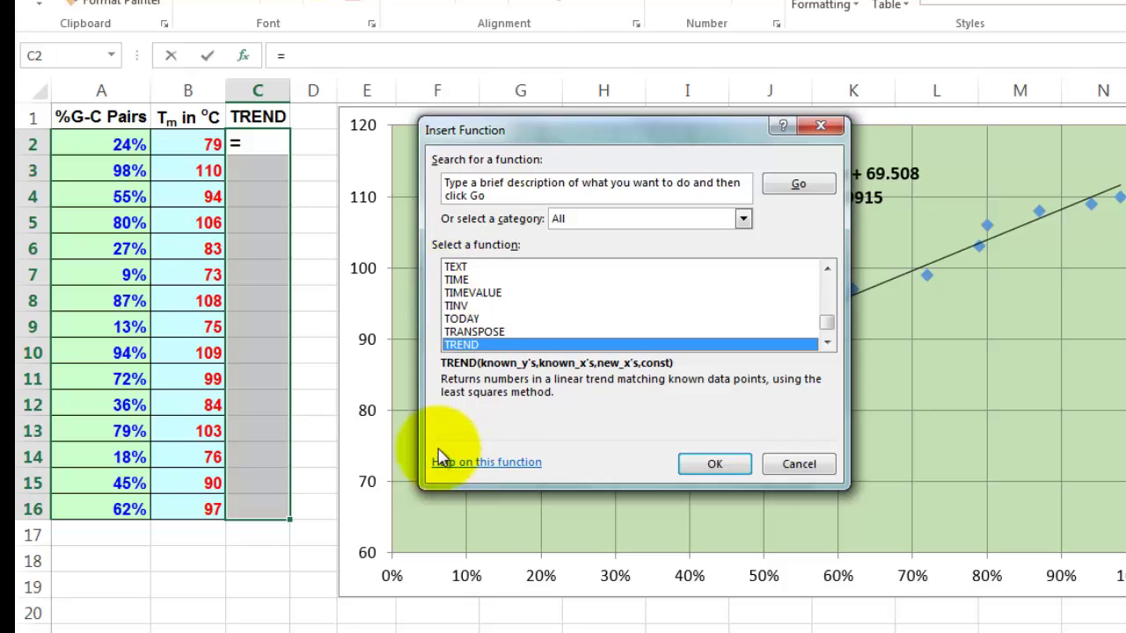
{"action": "left_click", "coordinate": [715, 468]}
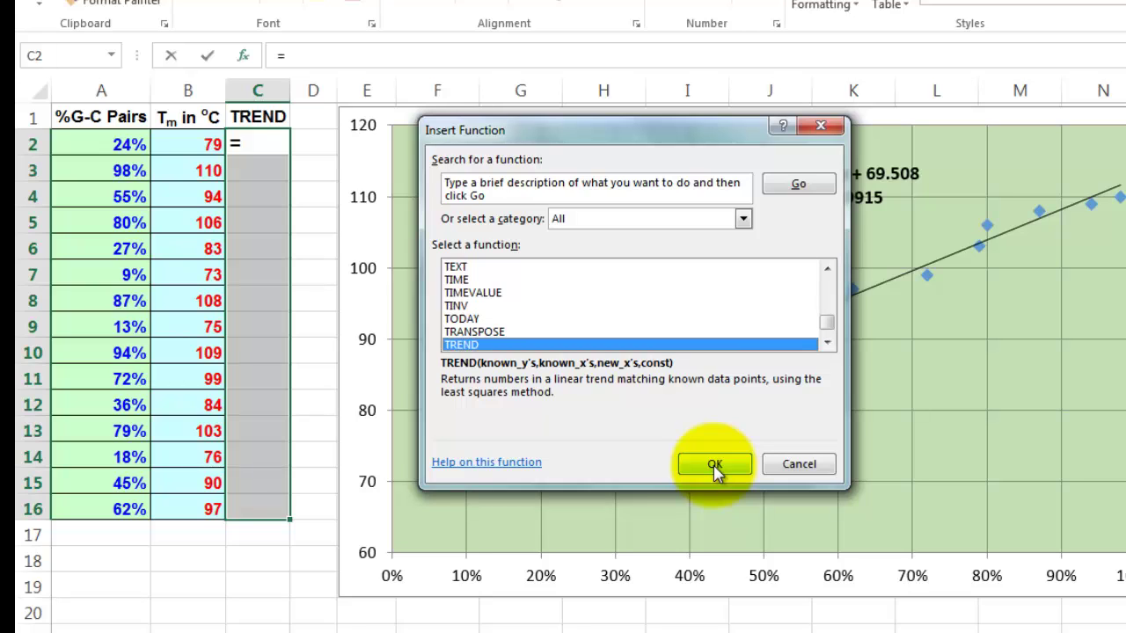
{"action": "left_click", "coordinate": [714, 464]}
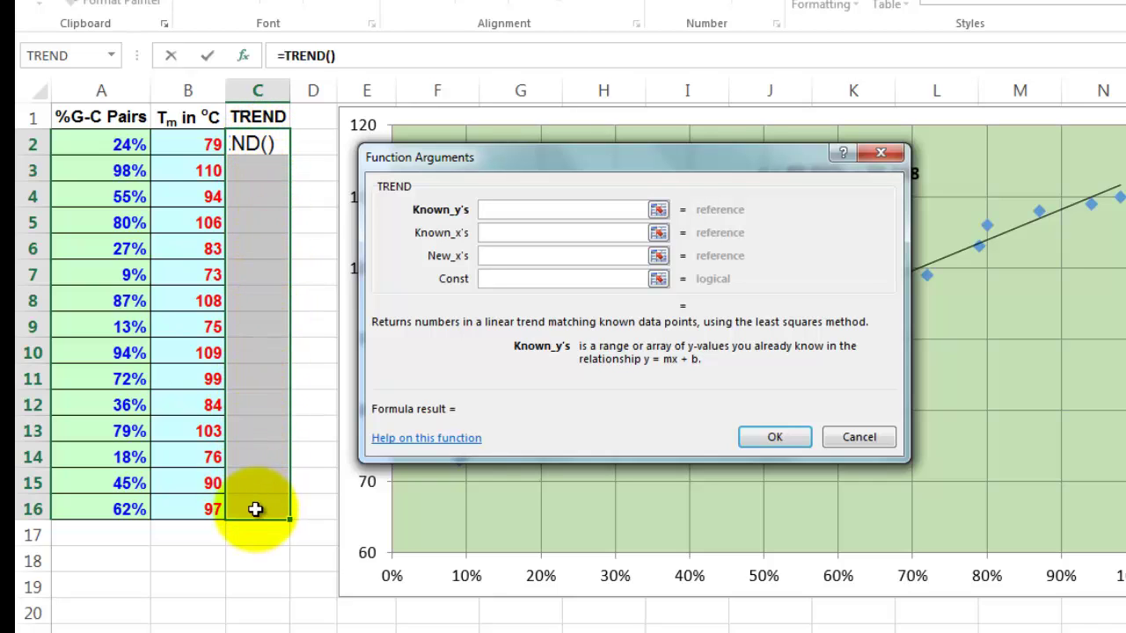
- Set Known_y's to B2:B16 and Known_x's to A2:A16, entering TREND as an array in C2:C16
{"action": "left_click", "coordinate": [172, 147]}
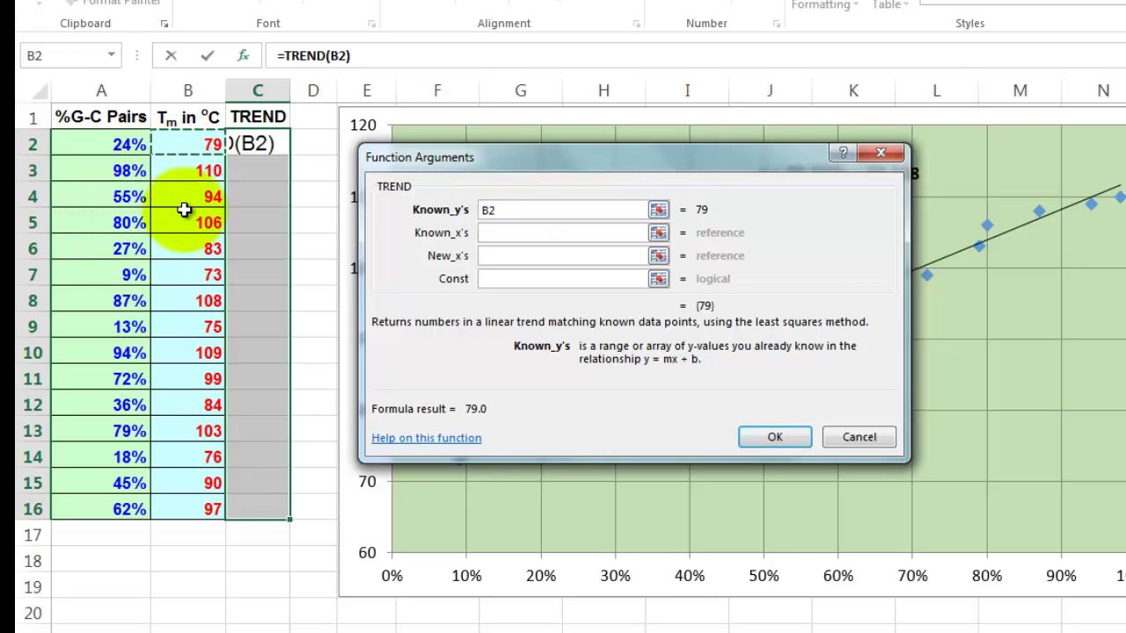
{"action": "key", "text": "ctrl+shift+Down"}
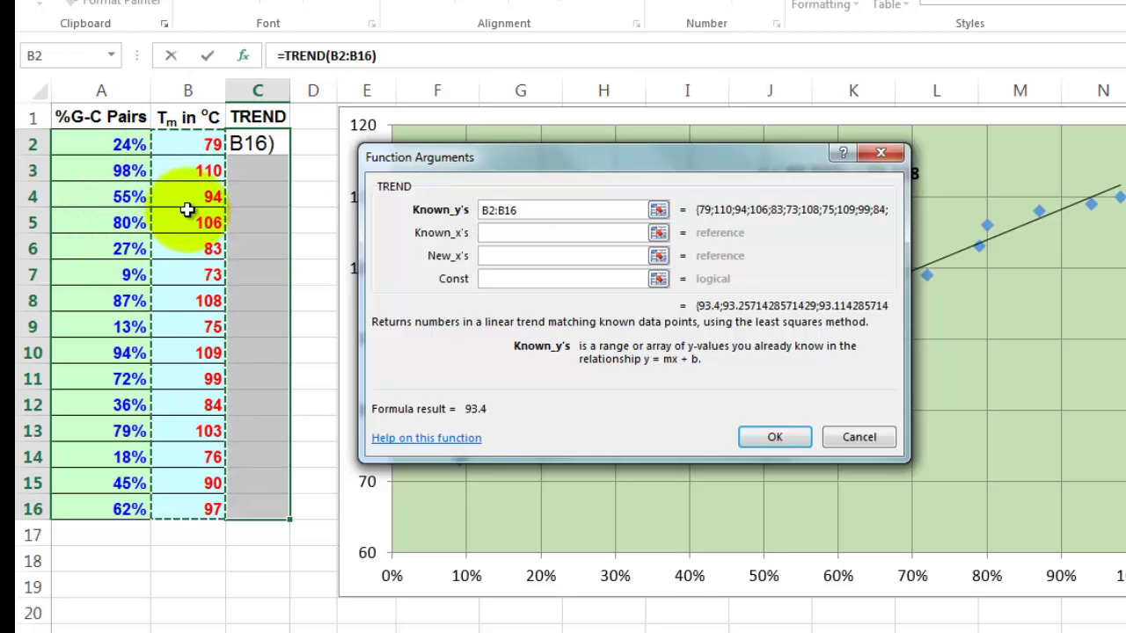
{"action": "left_click", "coordinate": [497, 232]}
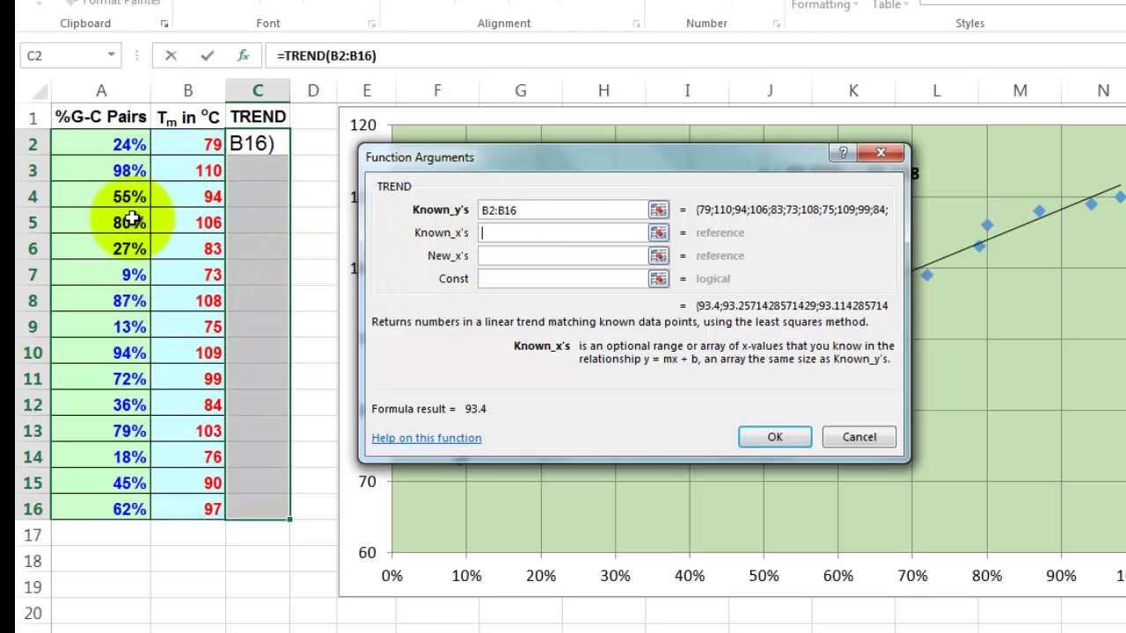
{"action": "left_click", "coordinate": [91, 143]}
{"action": "key", "text": "ctrl+shift+Down"}
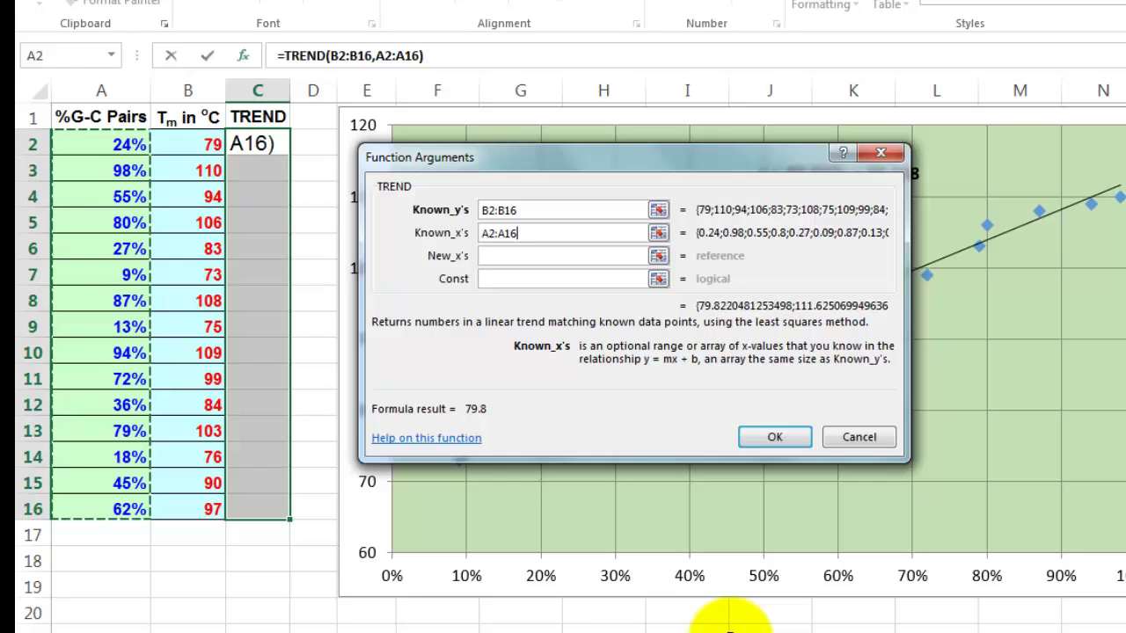
{"action": "key", "text": "ctrl+shift+Return"}
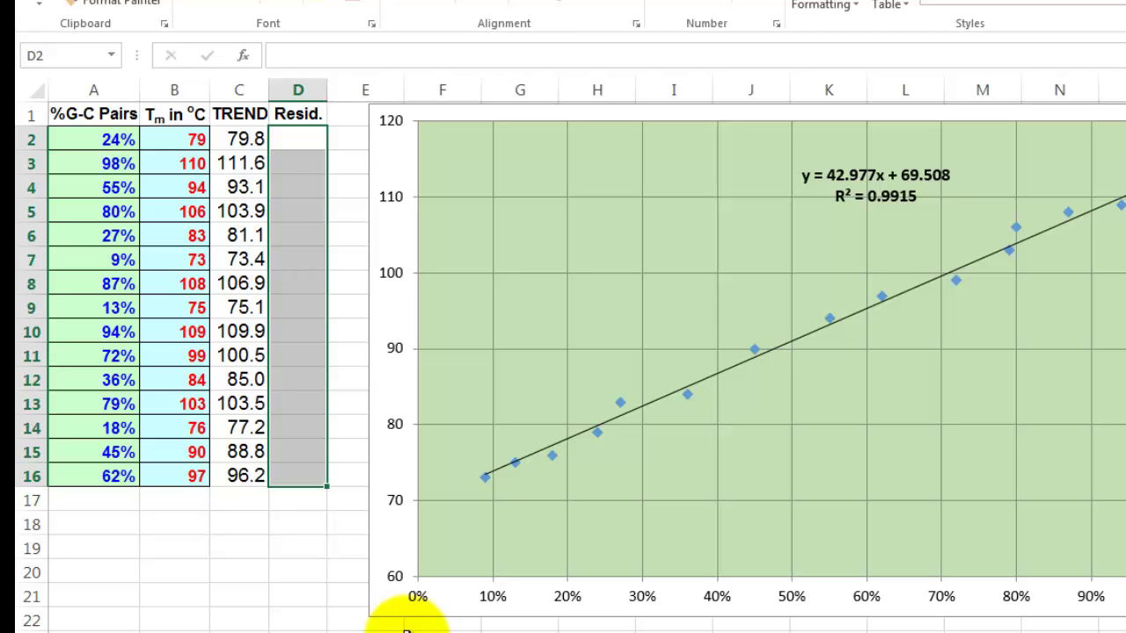
- Fill D2:D16 with the residual formula =B2-C2
{"action": "type", "text": "="}
{"action": "key", "text": "Left"}
{"action": "key", "text": "Left"}
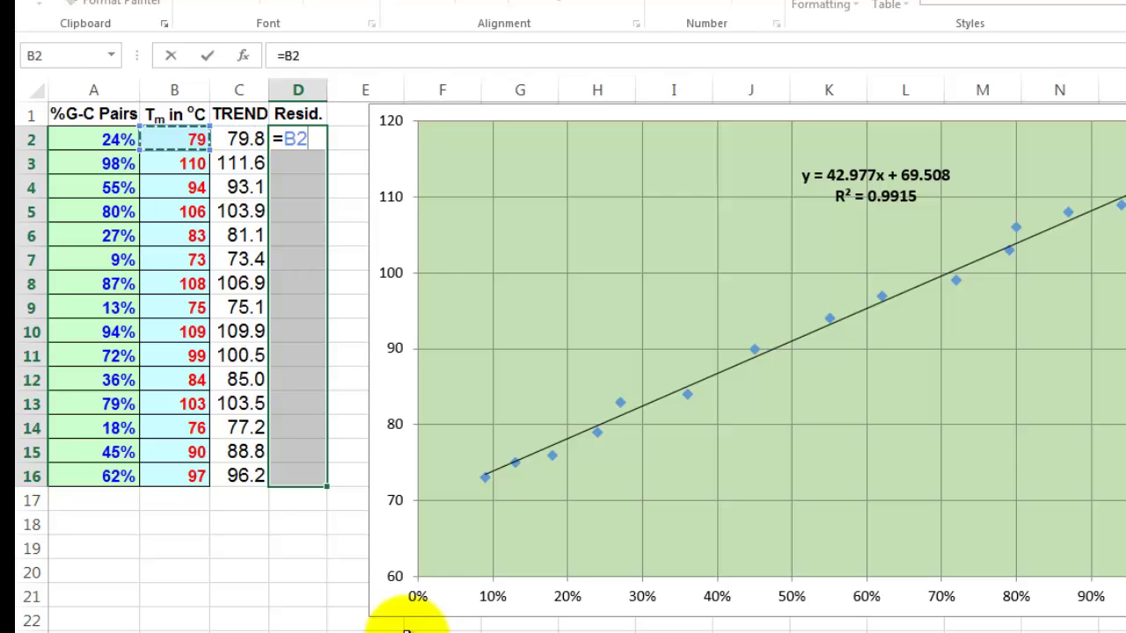
{"action": "type", "text": "-"}
{"action": "key", "text": "Left"}
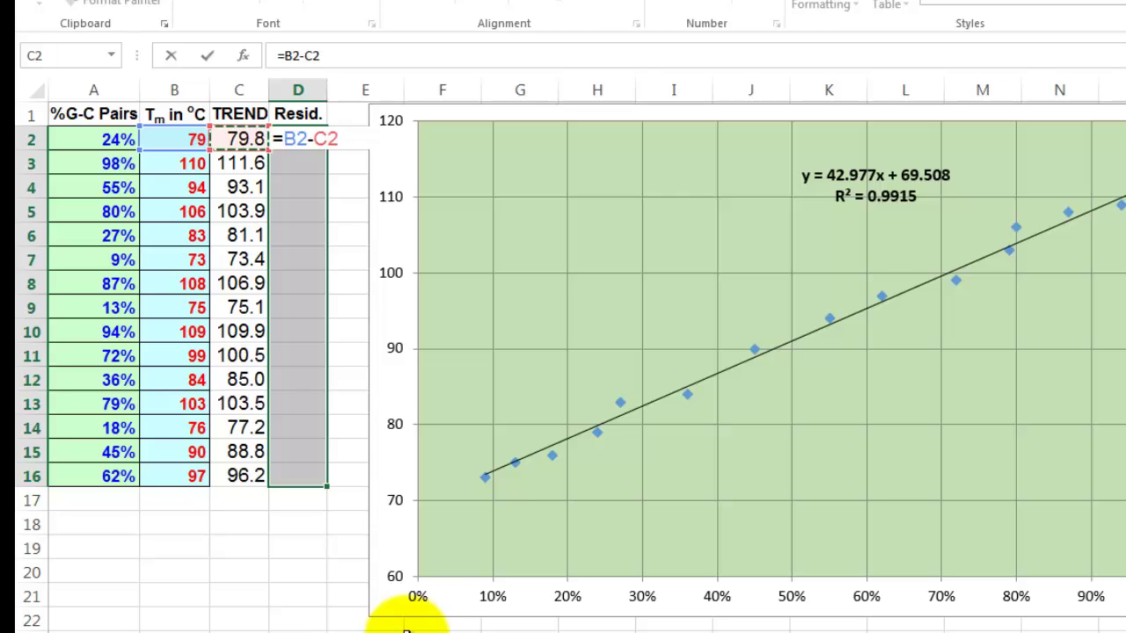
{"action": "key", "text": "ctrl+Return"}
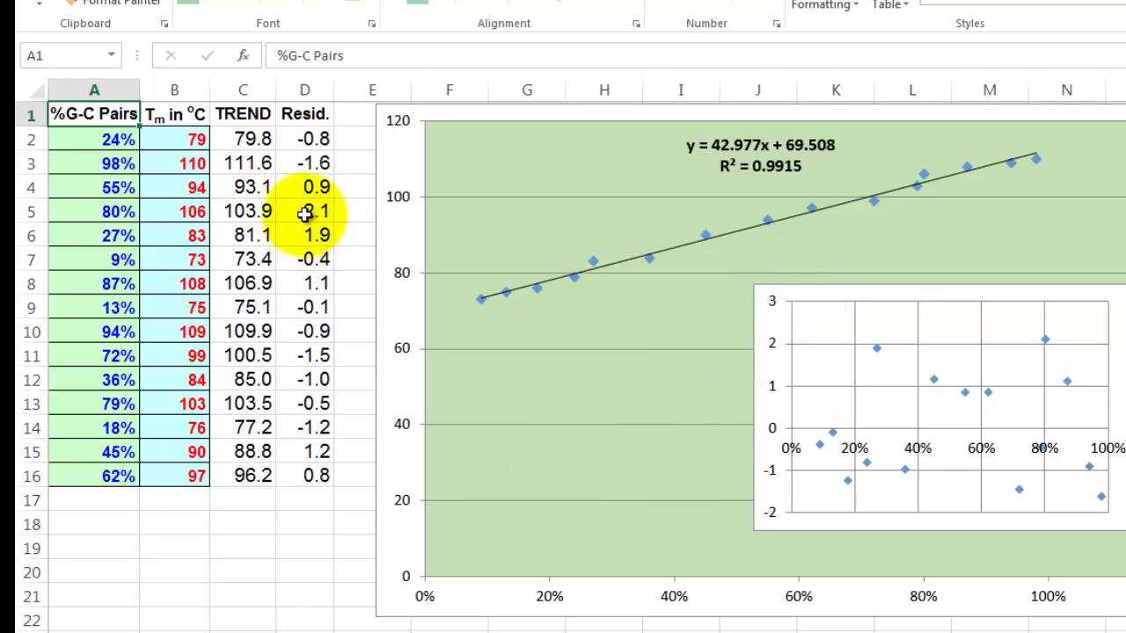
- Select %G-C values A2:A16 together with residuals D2:D16 and bring up the Insert chart options
{"action": "left_click", "coordinate": [72, 140]}
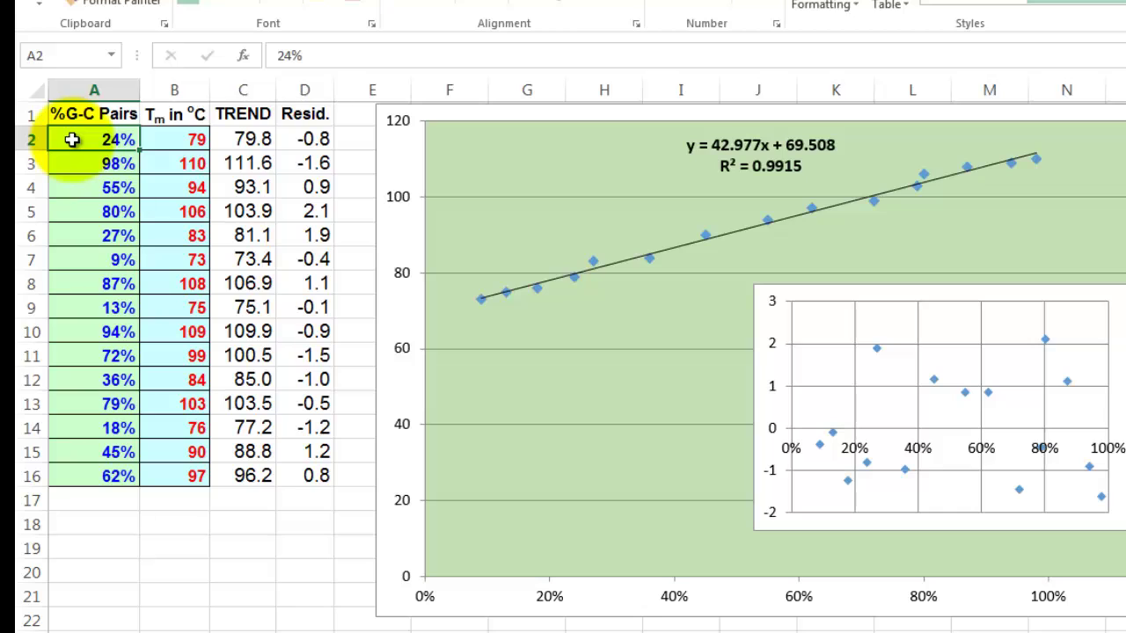
{"action": "key", "text": "ctrl+shift+Down"}
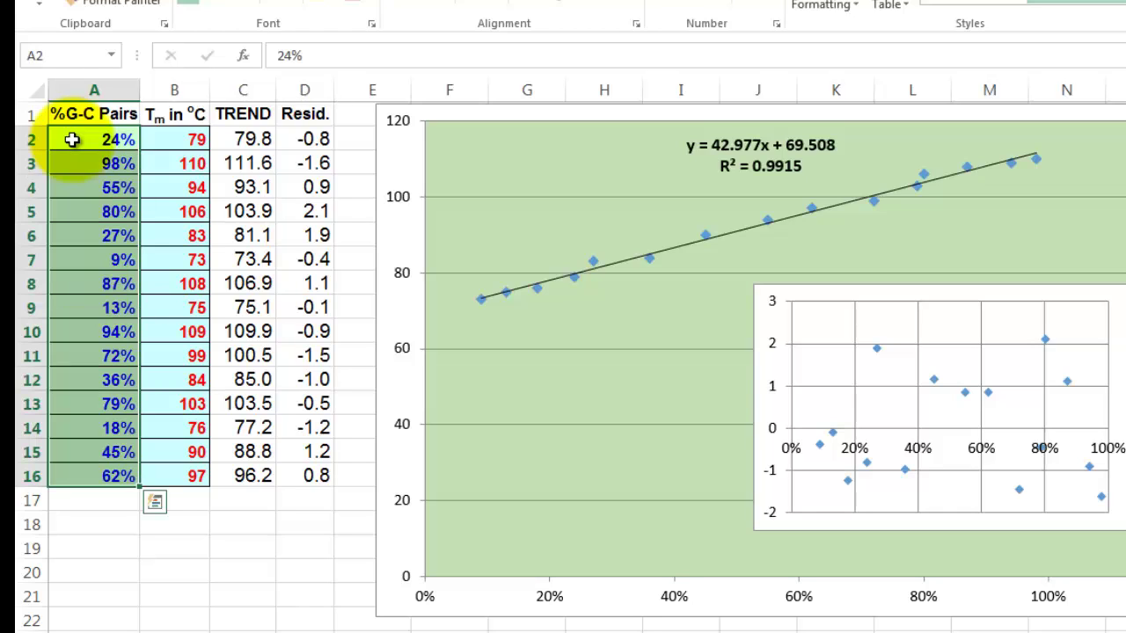
{"action": "left_click", "coordinate": [302, 139]}
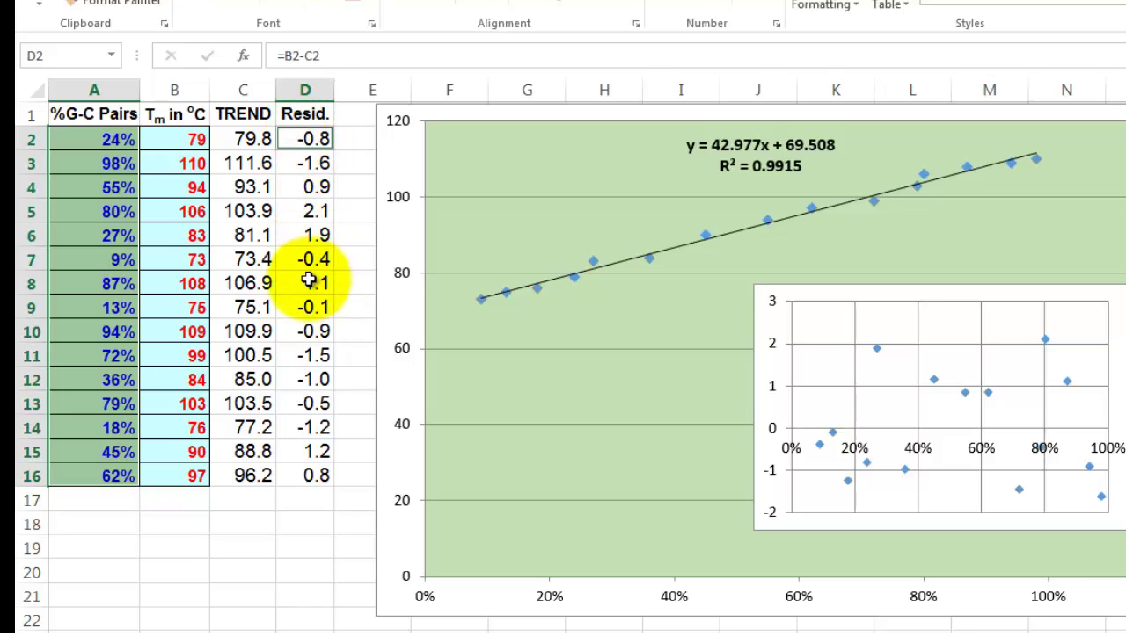
{"action": "key", "text": "ctrl+shift+Down"}
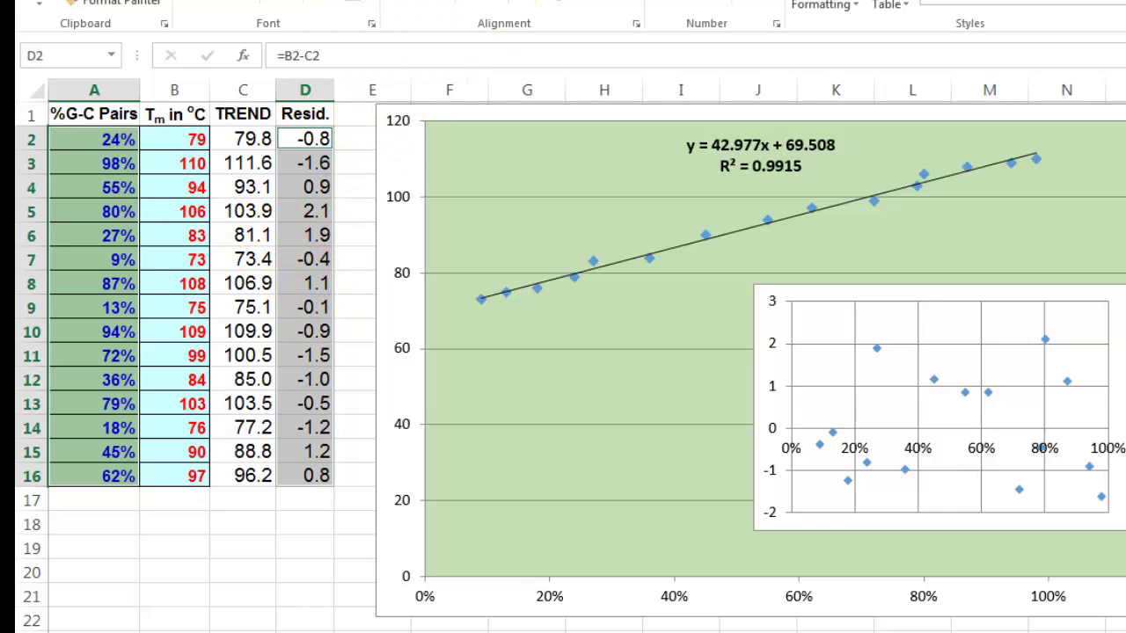
{"action": "key", "text": "alt+n"}
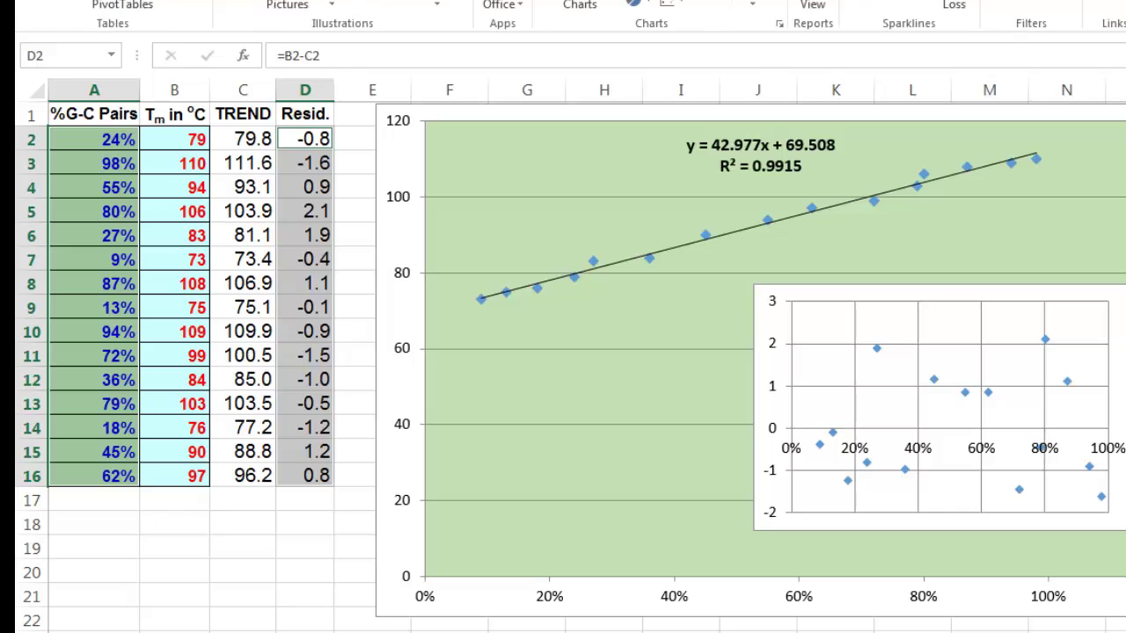
- Insert the residual scatter chart and fill E2:E16 with =D2/STDEV.S($D$2:$D$16)
{"action": "left_click", "coordinate": [682, 10]}
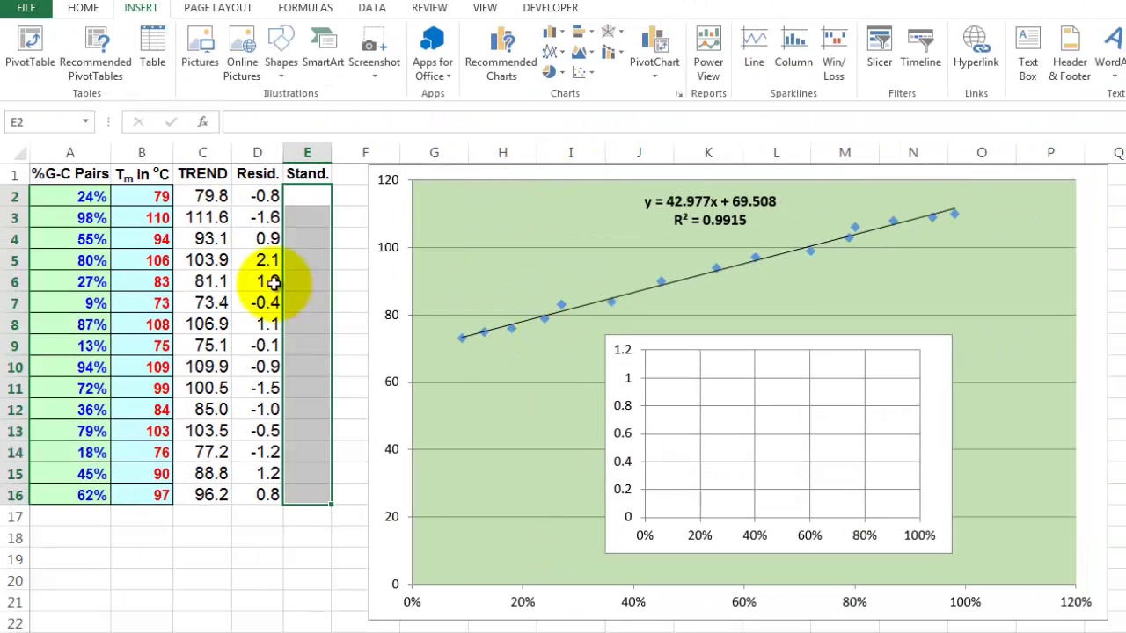
{"action": "type", "text": "="}
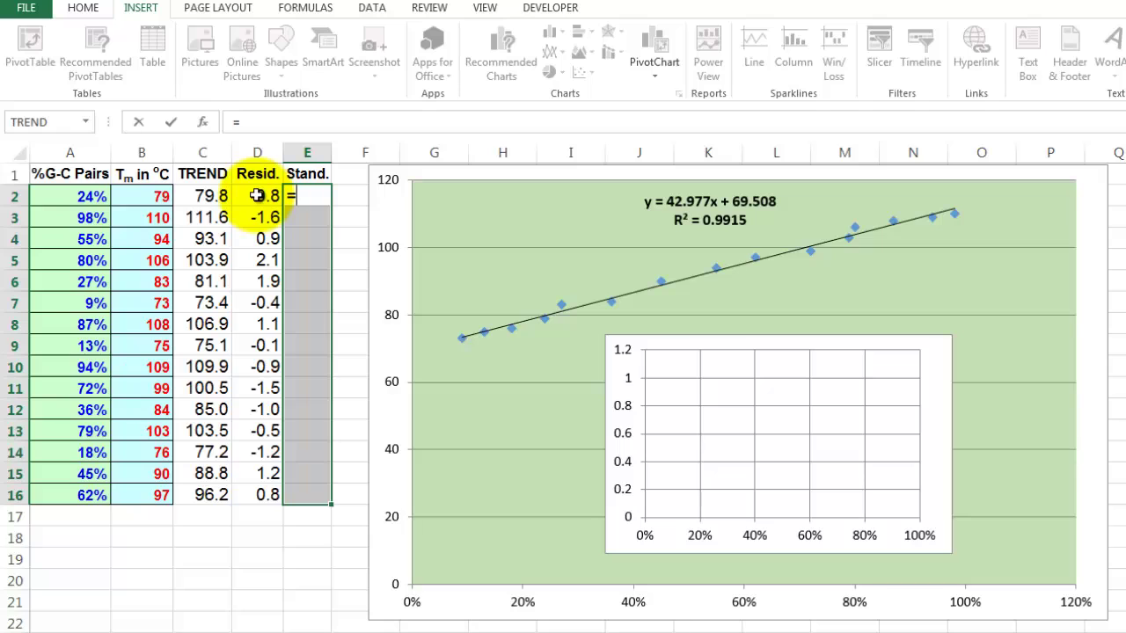
{"action": "left_click", "coordinate": [257, 195]}
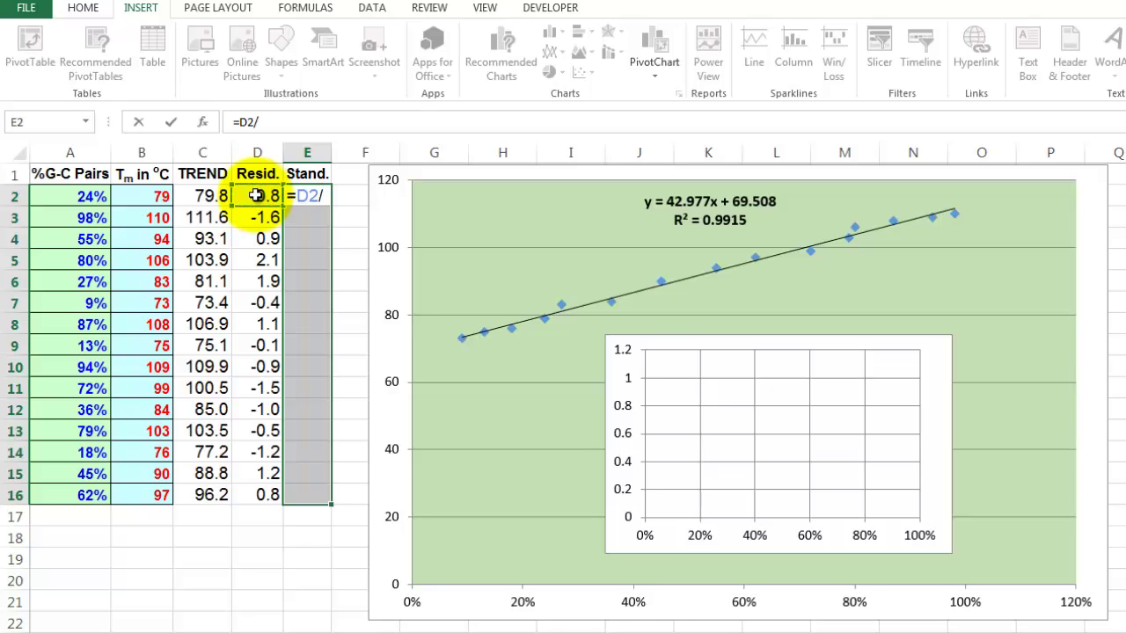
{"action": "type", "text": "/s"}
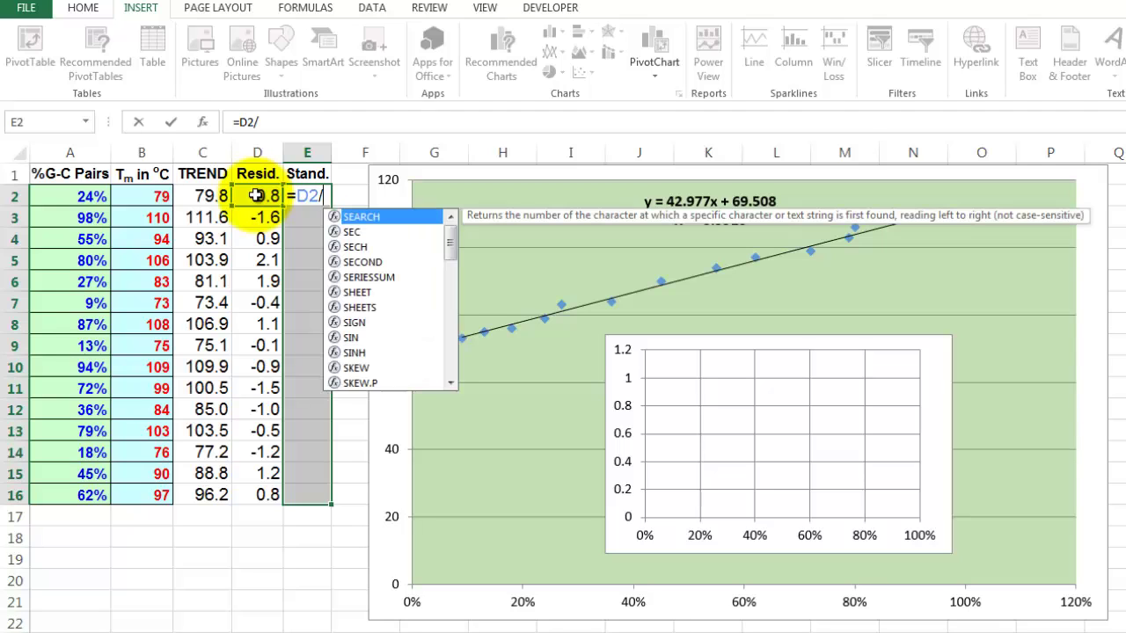
{"action": "type", "text": "td"}
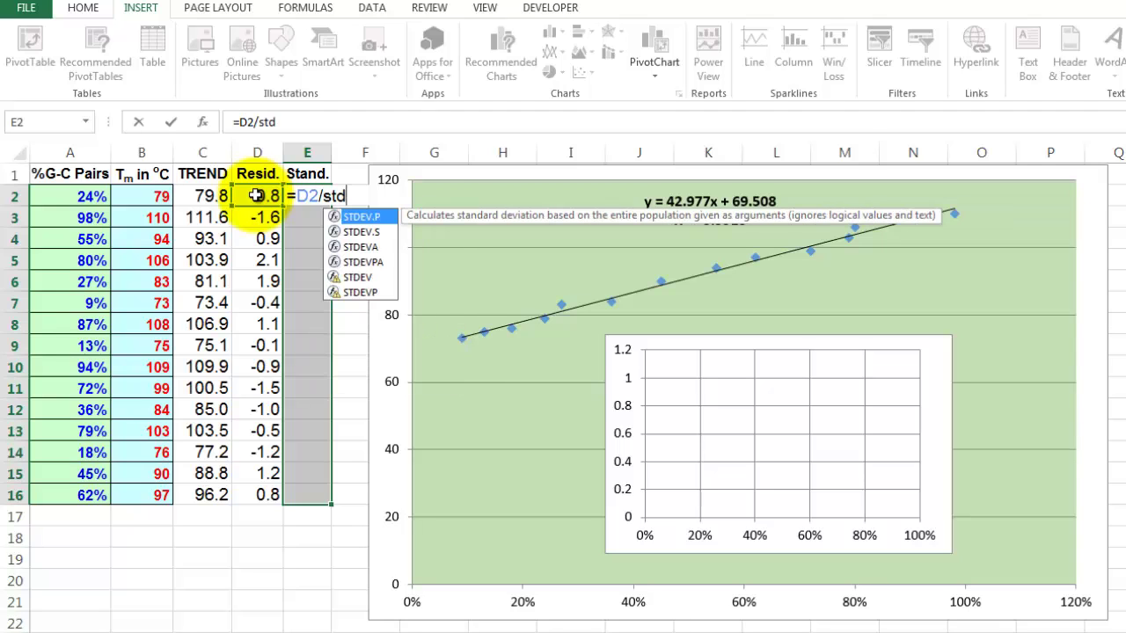
{"action": "left_click", "coordinate": [367, 233]}
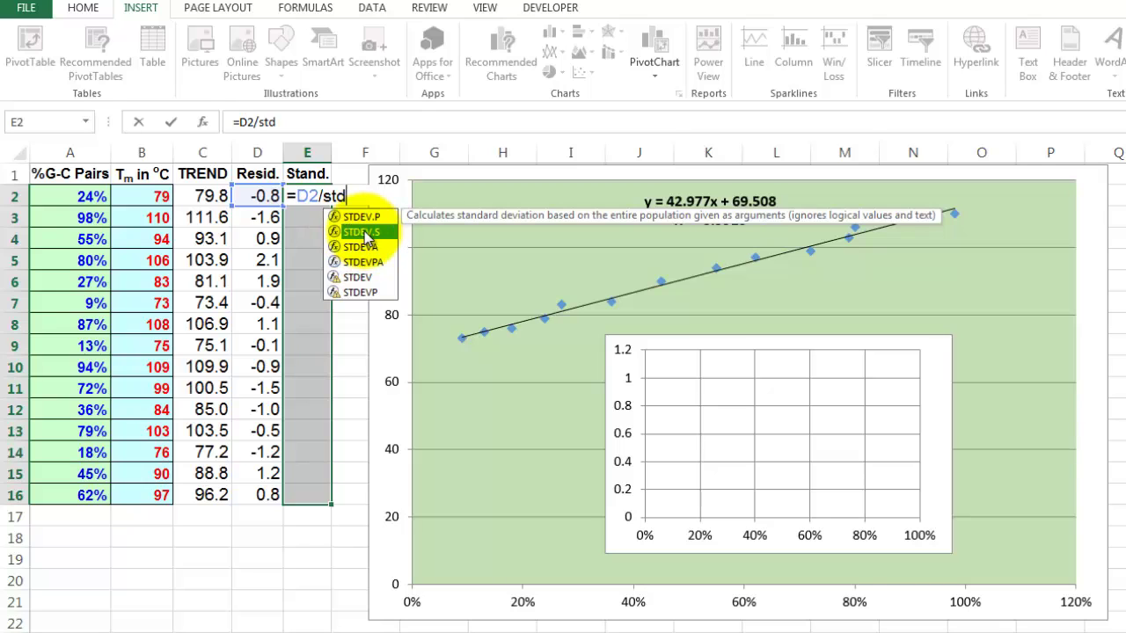
{"action": "double_click", "coordinate": [368, 234]}
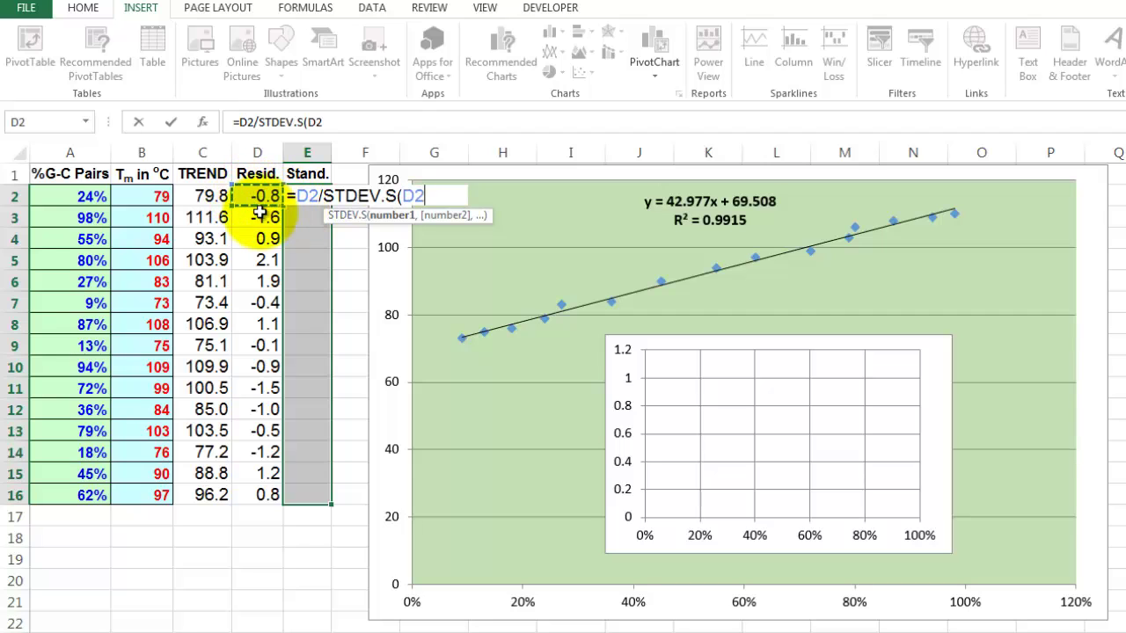
{"action": "key", "text": "ctrl+shift+Down"}
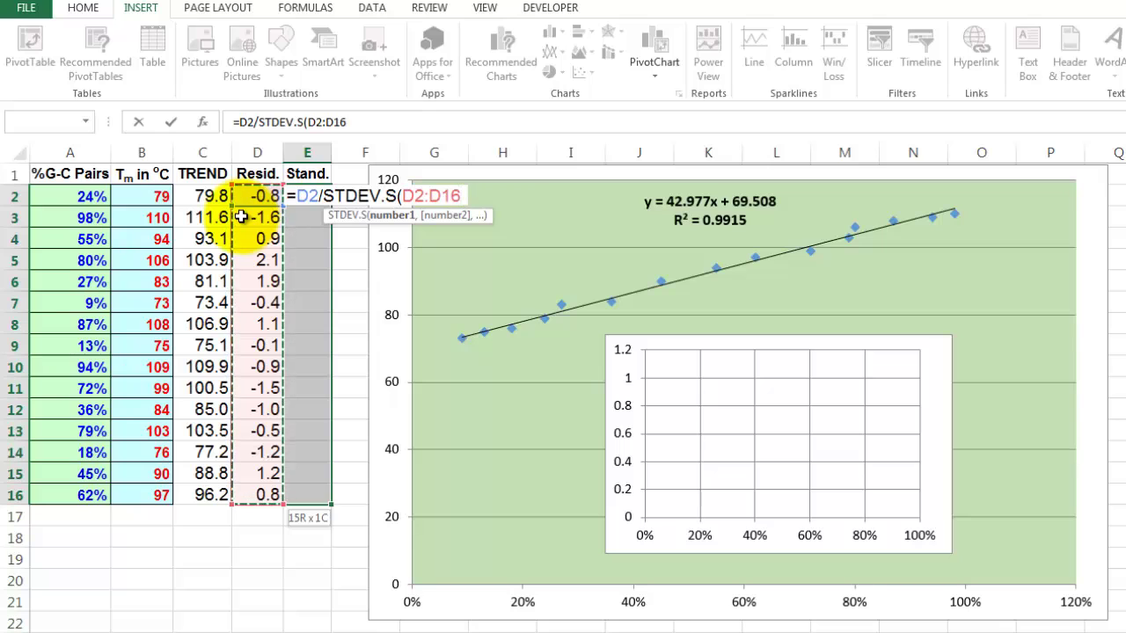
{"action": "key", "text": "F4"}
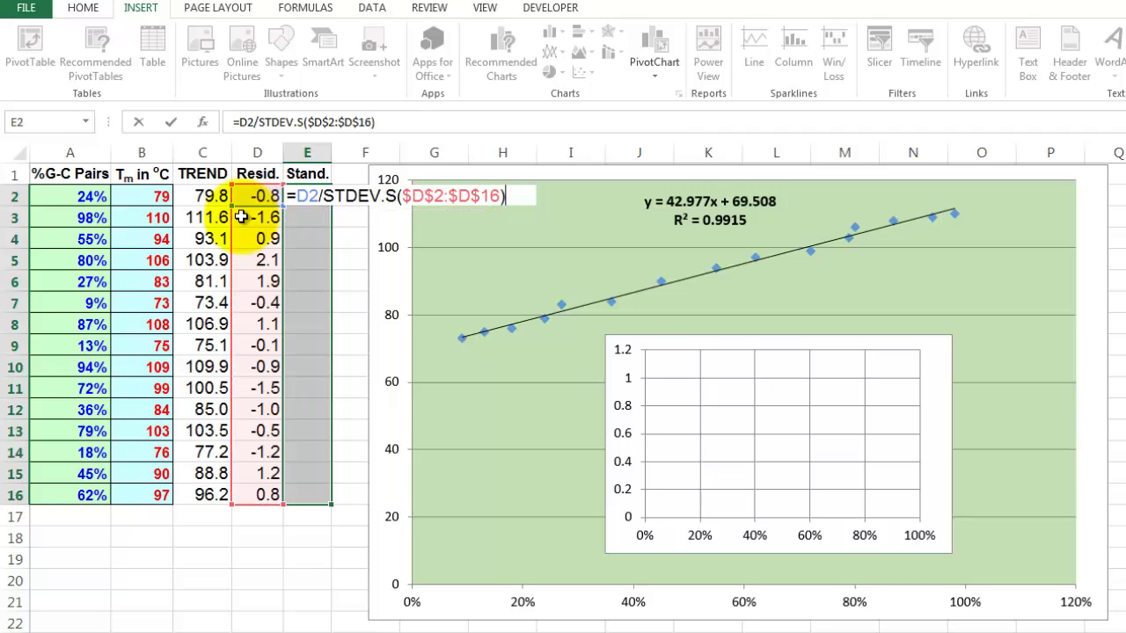
{"action": "key", "text": "ctrl+Return"}
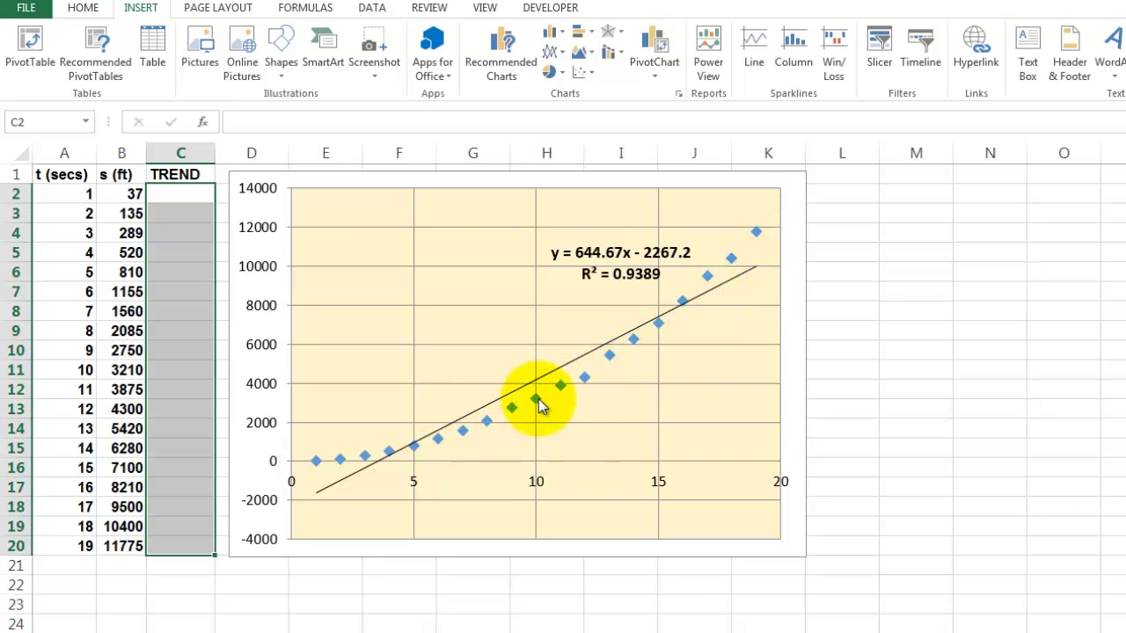
- Begin a formula in TREND cell C2 using the Insert Function button
{"action": "mouse_move", "coordinate": [545, 408]}
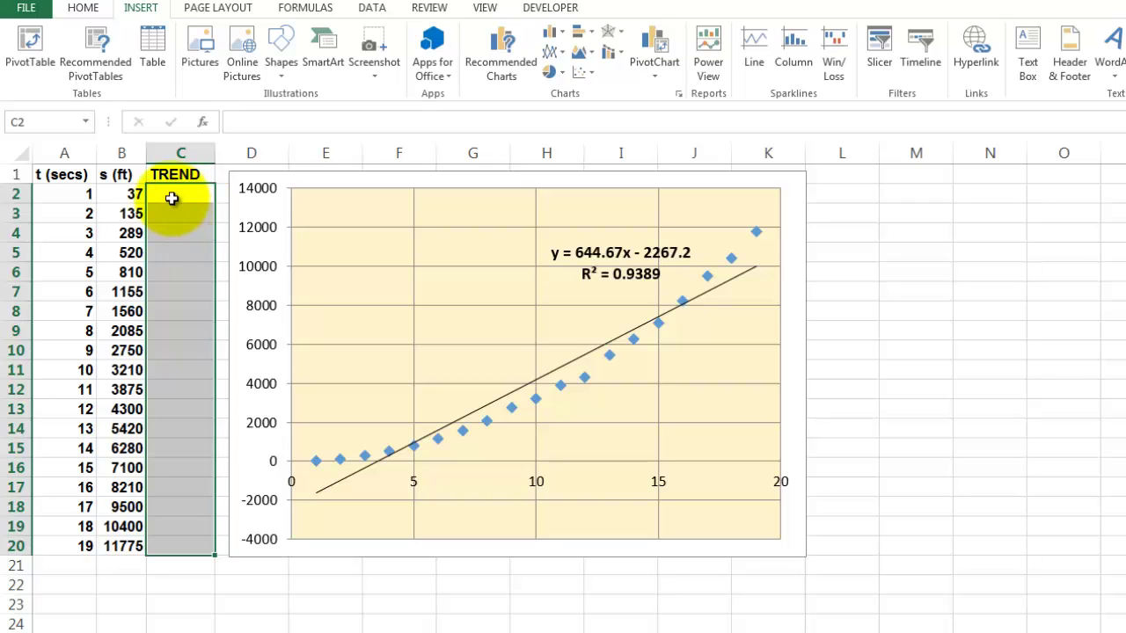
- Enter {=TREND(B2:B20,A2:A20)} as an array formula across C2:C20
{"action": "left_click", "coordinate": [204, 123]}
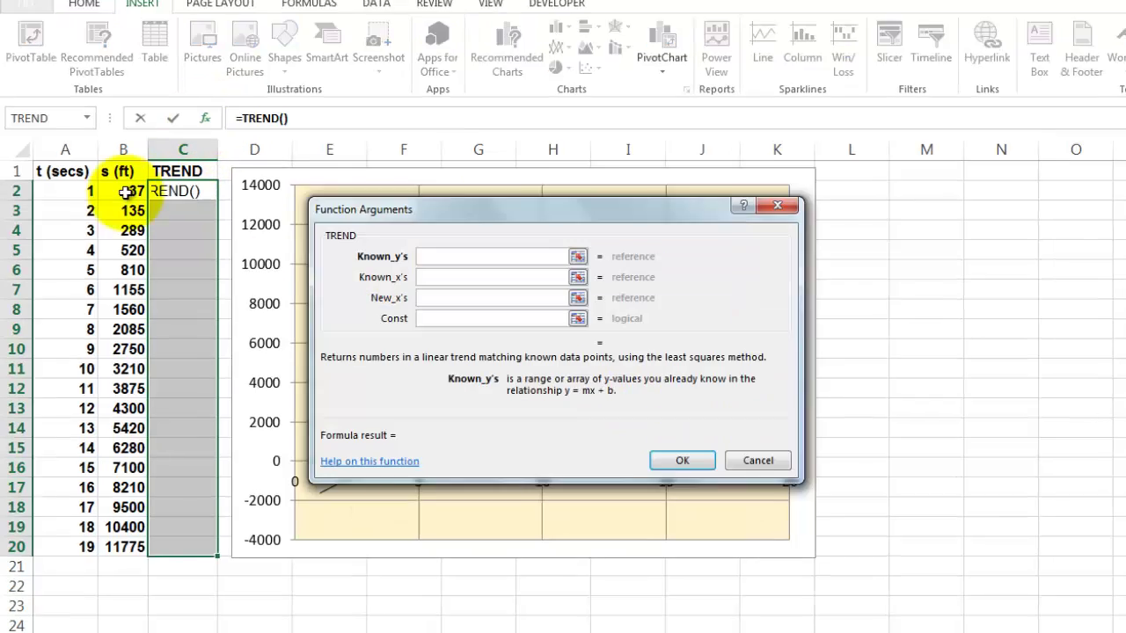
{"action": "left_click", "coordinate": [132, 193]}
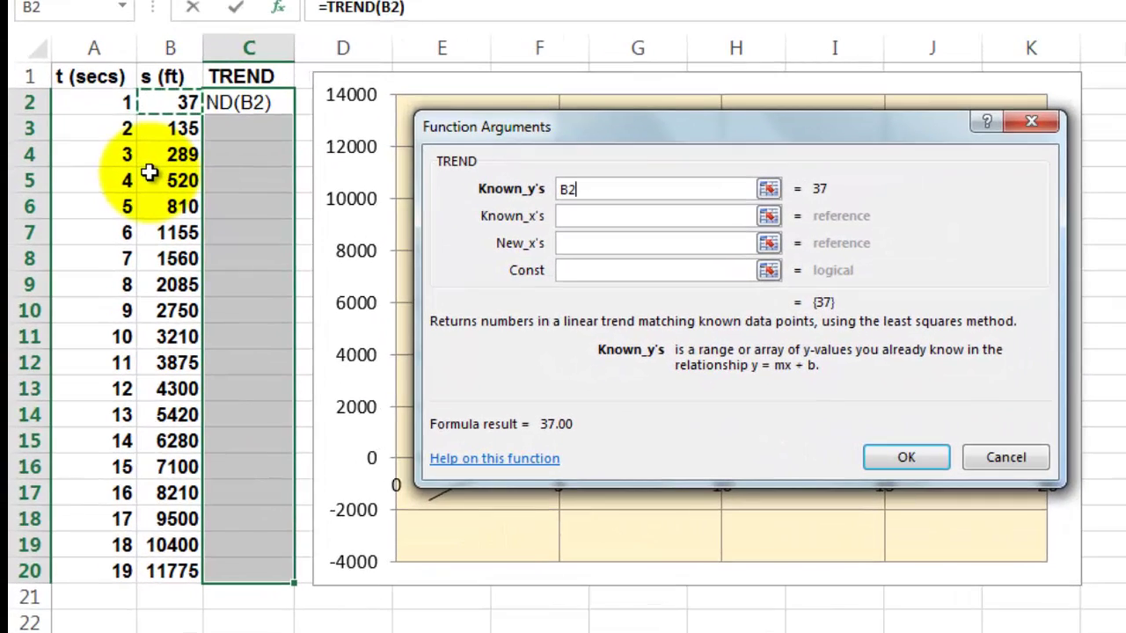
{"action": "key", "text": "ctrl+shift+Down"}
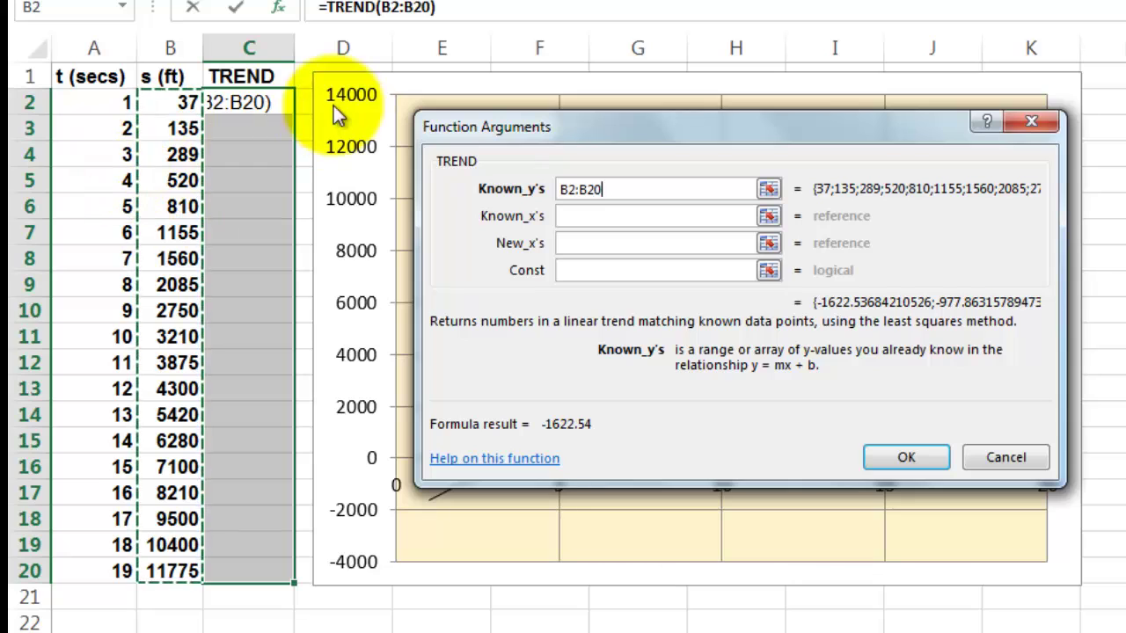
{"action": "left_click", "coordinate": [567, 218]}
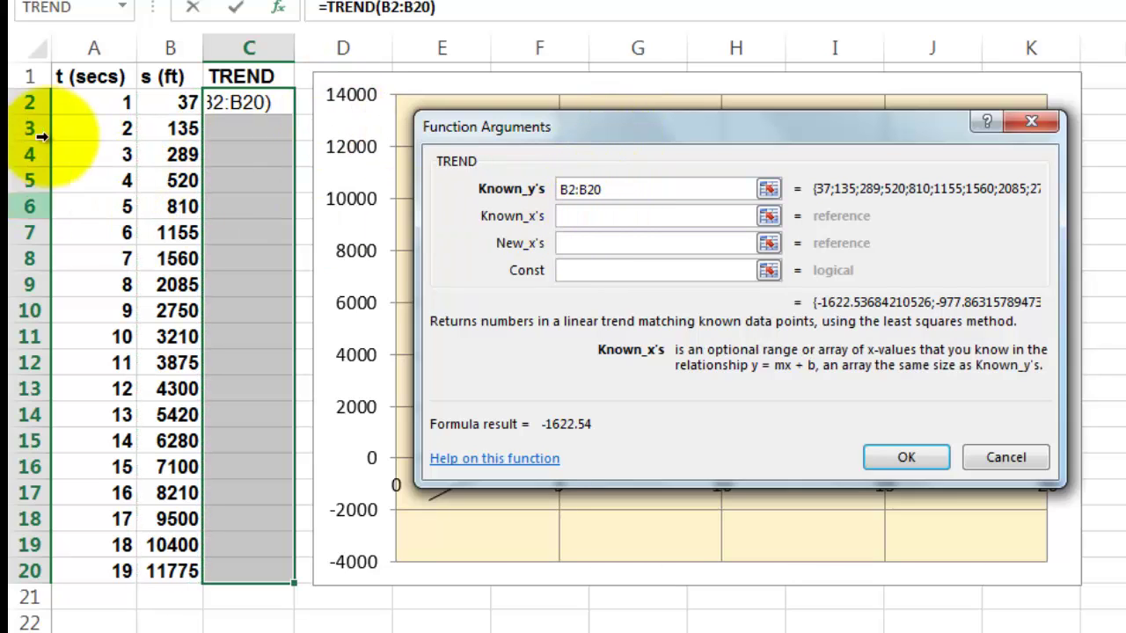
{"action": "left_click", "coordinate": [101, 101]}
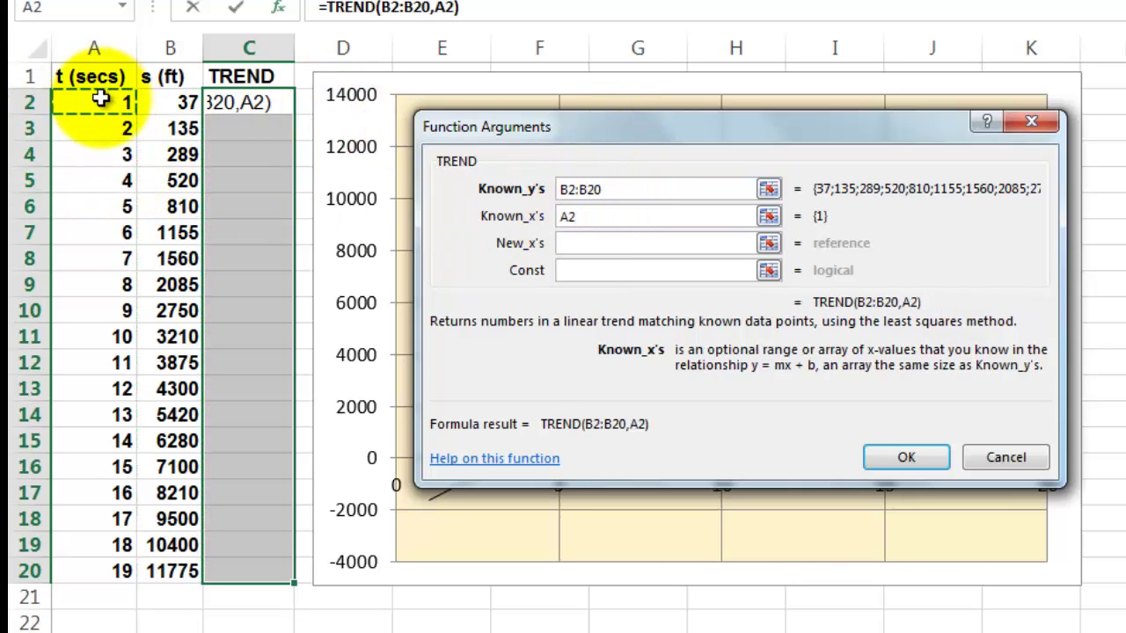
{"action": "key", "text": "ctrl+shift+Down"}
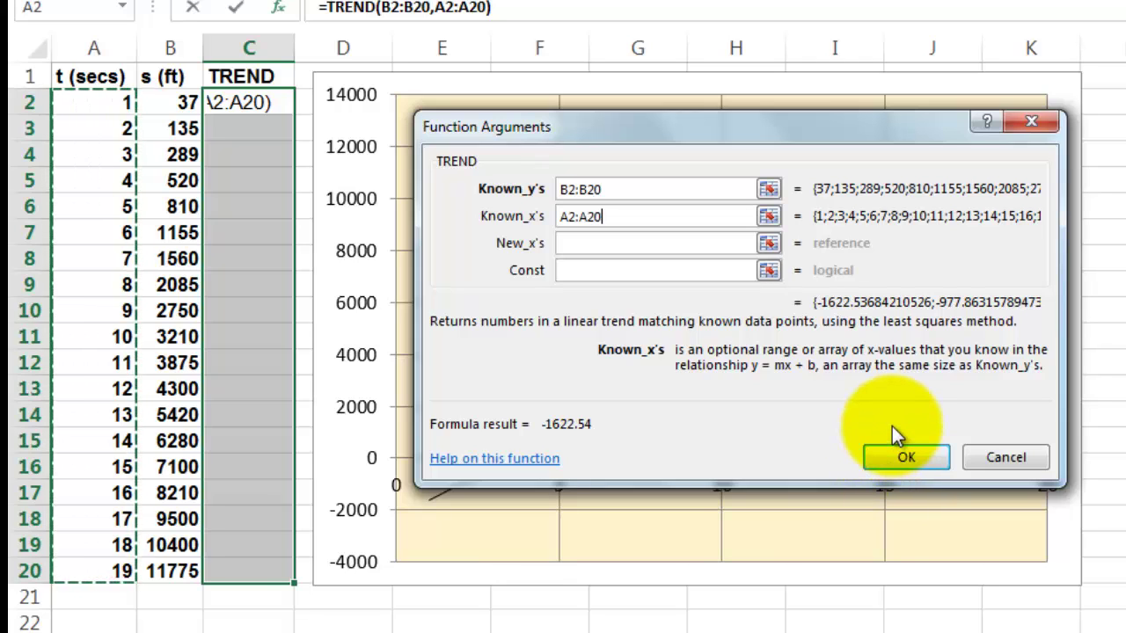
{"action": "key", "text": "ctrl+shift+Return"}
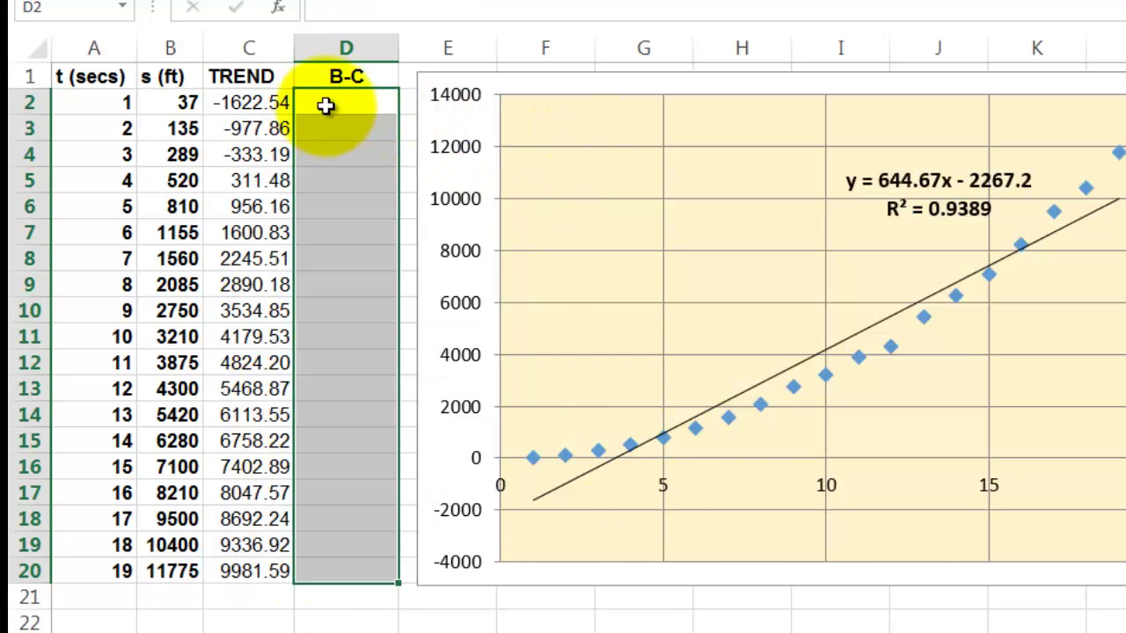
- Fill D2:D20 with the residual formula =B2-C2
{"action": "type", "text": "=B2-C2"}
{"action": "key", "text": "ctrl+Return"}
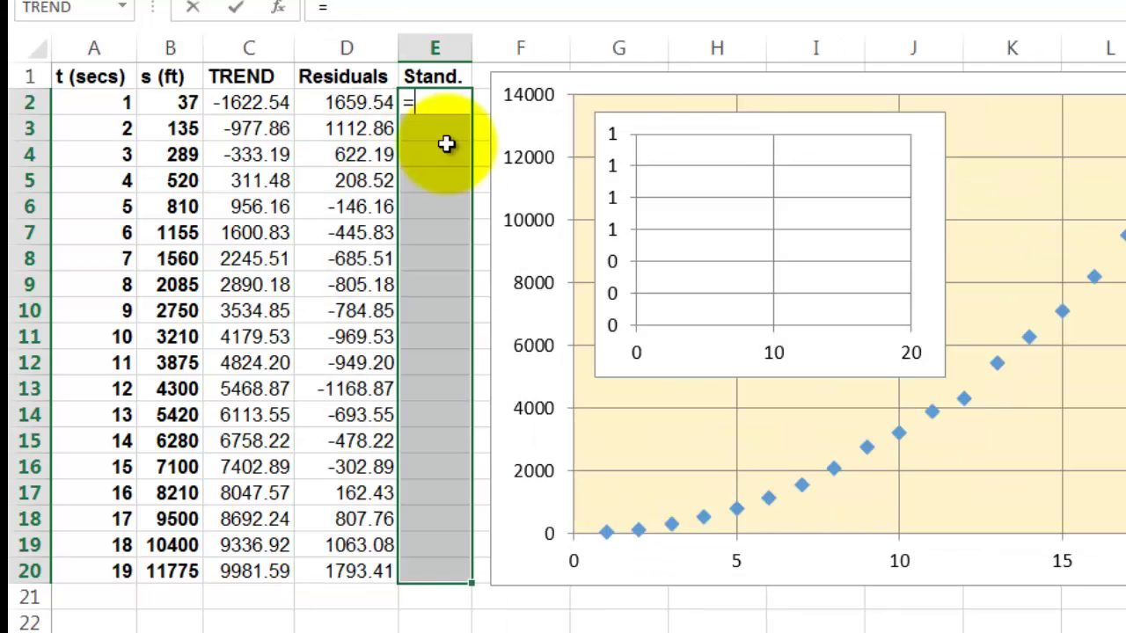
- Fill E2:E20 with =D2/STDEV.S($D$2:$D$20) standardized residuals
{"action": "key", "text": "Left"}
{"action": "type", "text": "/"}
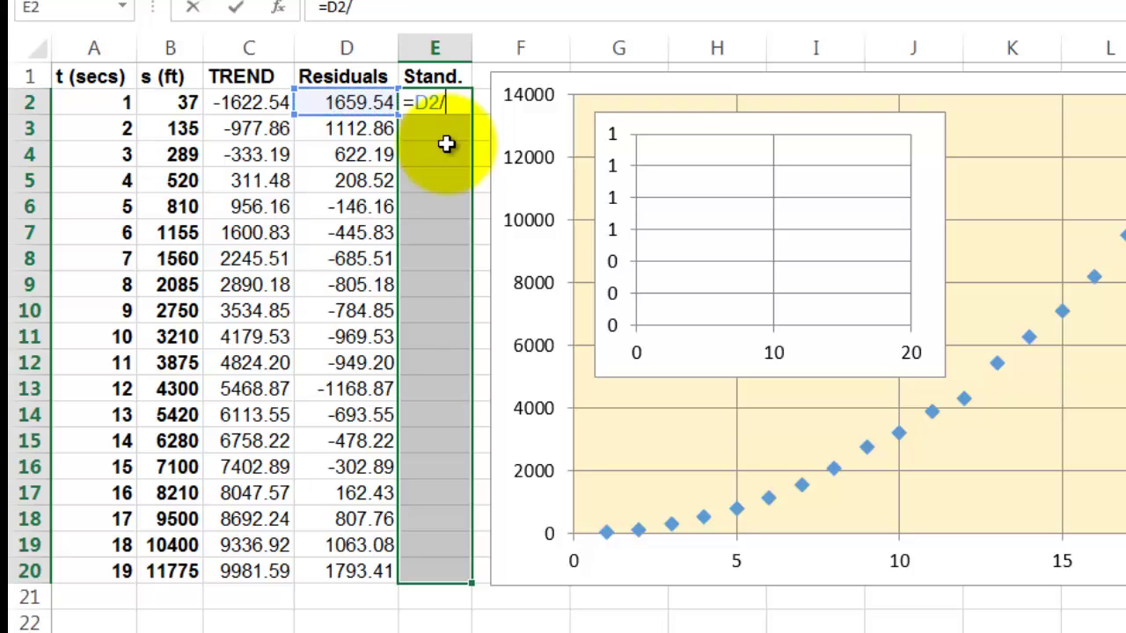
{"action": "type", "text": "stde"}
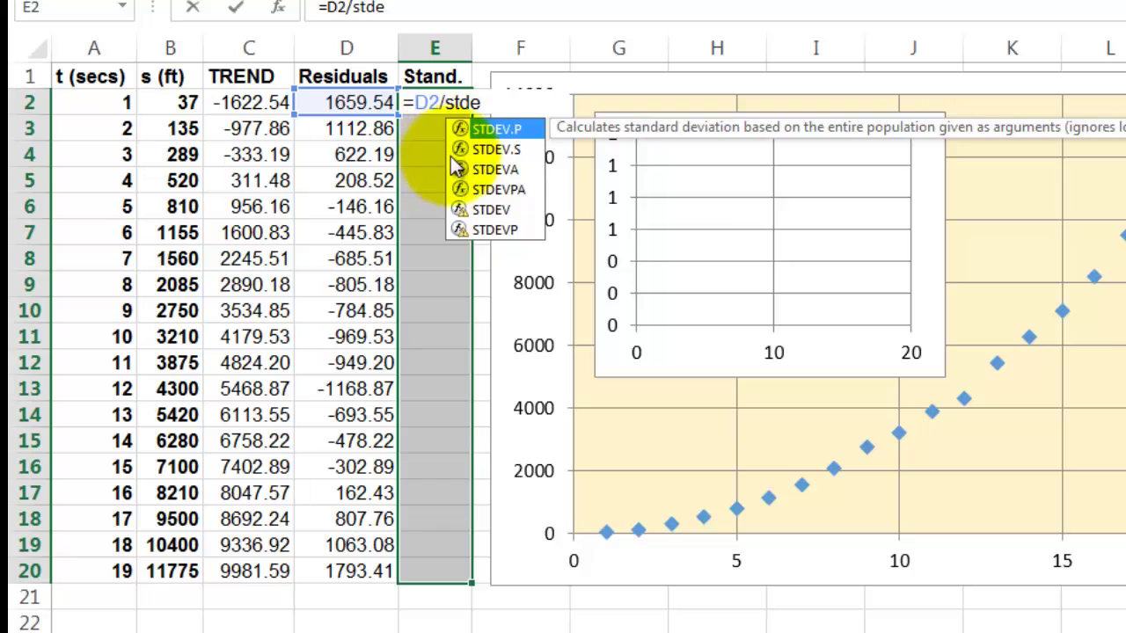
{"action": "left_click", "coordinate": [497, 150]}
{"action": "double_click", "coordinate": [498, 150]}
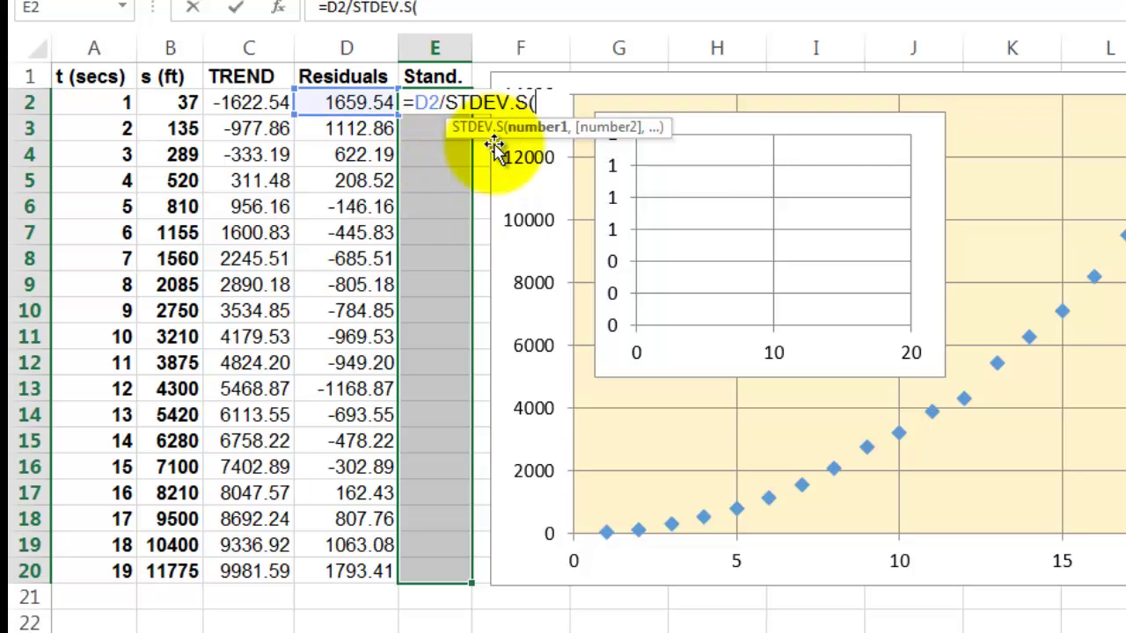
{"action": "left_click", "coordinate": [321, 102]}
{"action": "key", "text": "ctrl+shift+Down"}
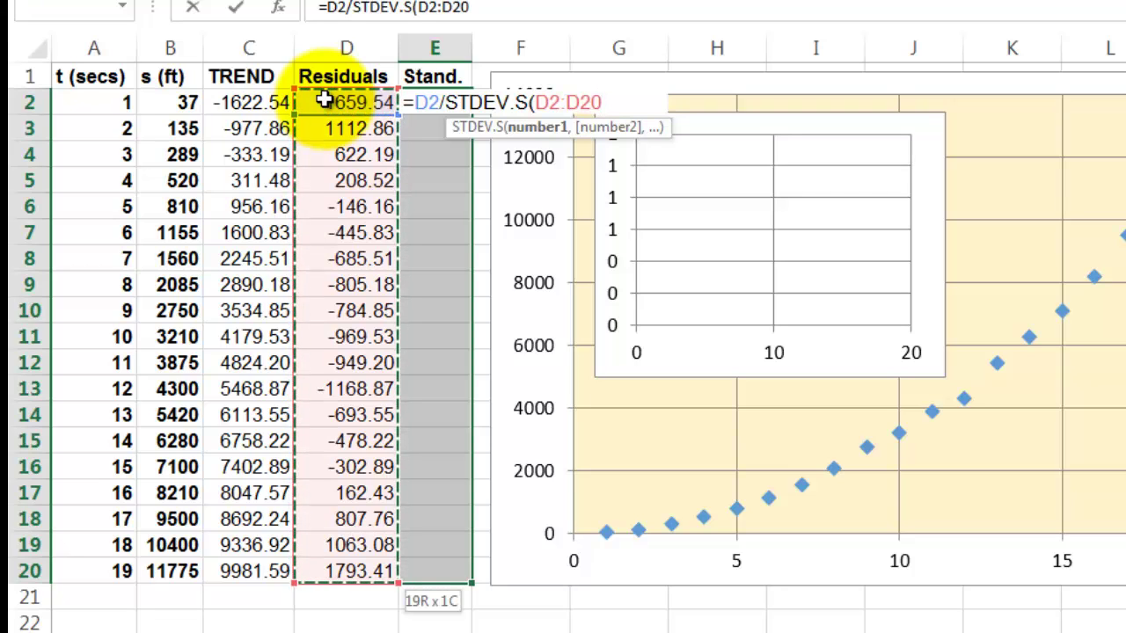
{"action": "key", "text": "F4"}
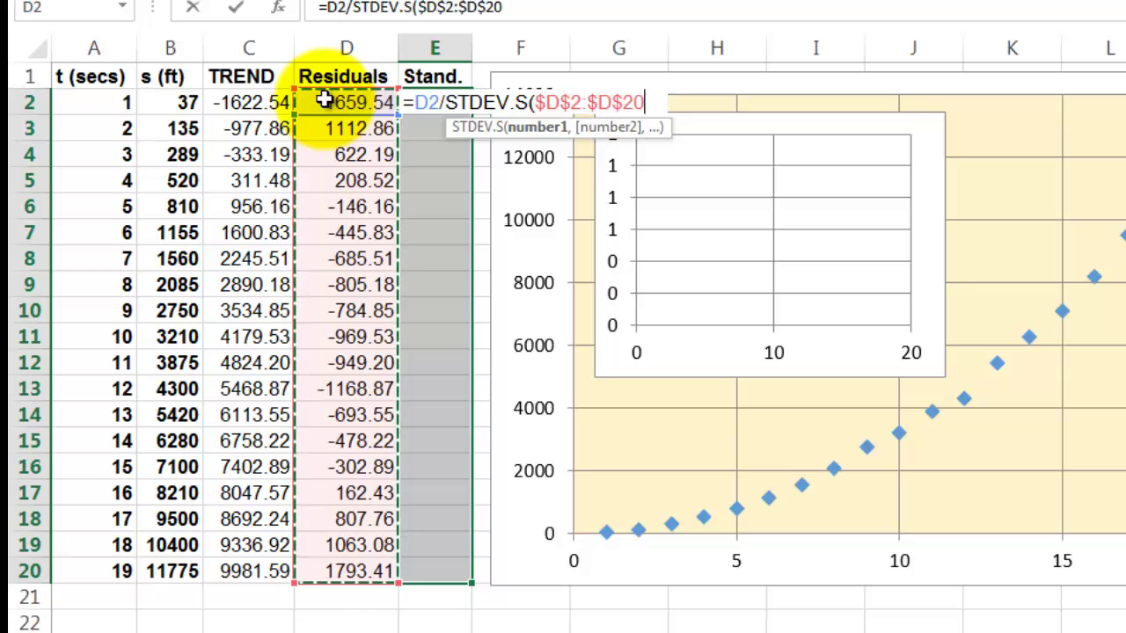
{"action": "type", "text": ")"}
{"action": "key", "text": "ctrl+Return"}
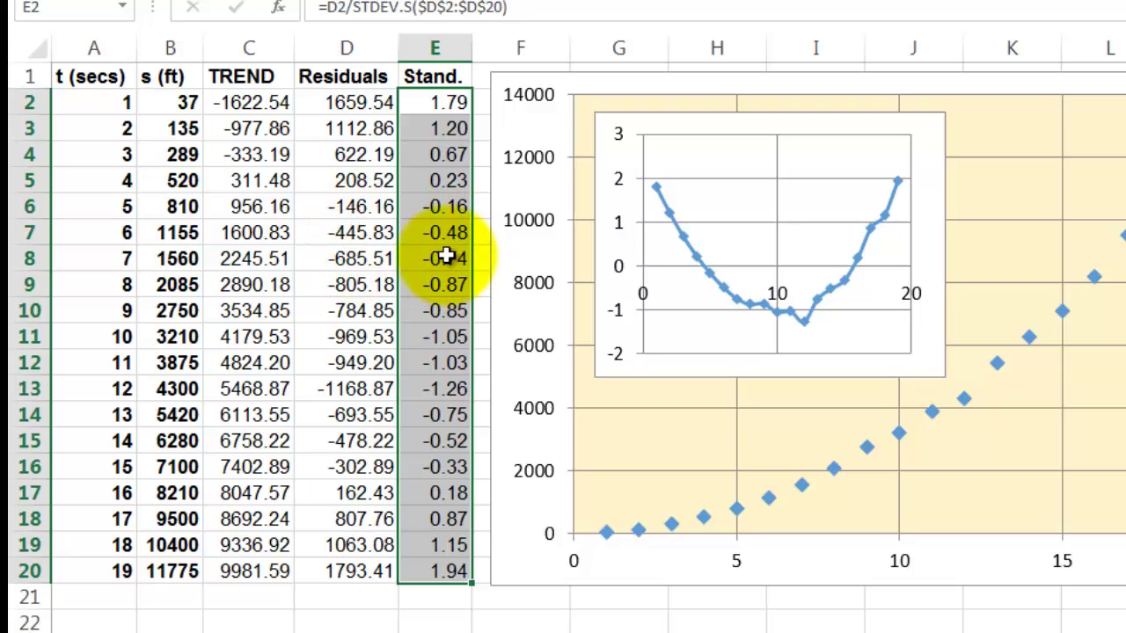
- Bring up the chart with the quadratic trendline (R² = 0.9992) and inspect D2's residual formula
{"action": "mouse_move", "coordinate": [654, 188]}
{"action": "left_mouse_down"}
{"action": "mouse_move", "coordinate": [677, 270]}
{"action": "mouse_move", "coordinate": [756, 314]}
{"action": "mouse_move", "coordinate": [842, 293]}
{"action": "mouse_move", "coordinate": [891, 201]}
{"action": "mouse_move", "coordinate": [893, 222]}
{"action": "left_mouse_up"}
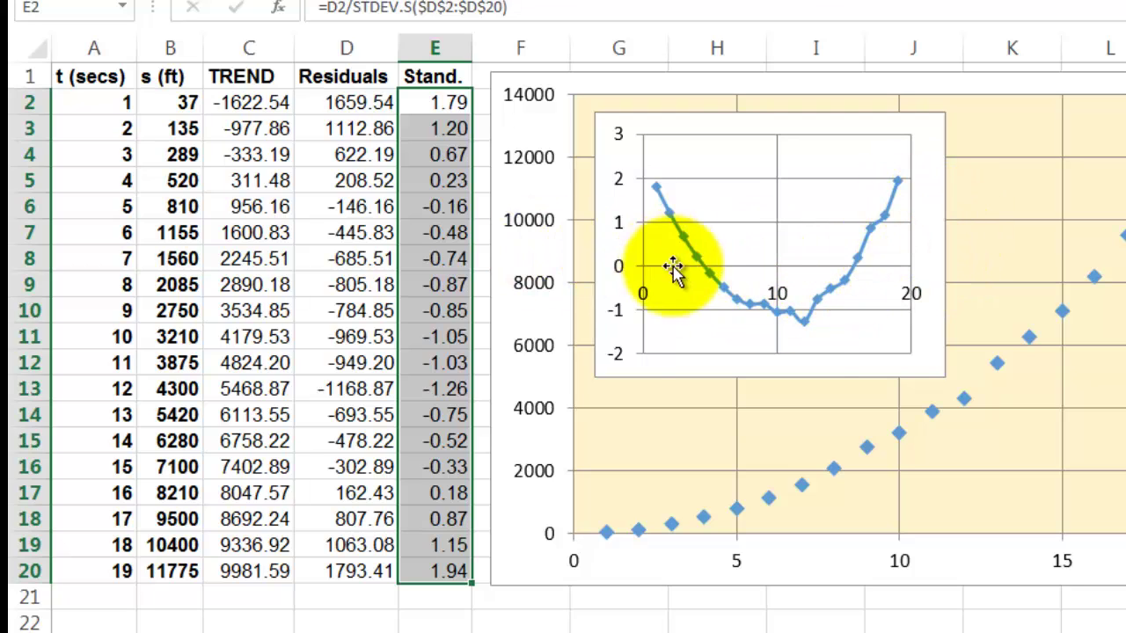
{"action": "left_click", "coordinate": [324, 102]}
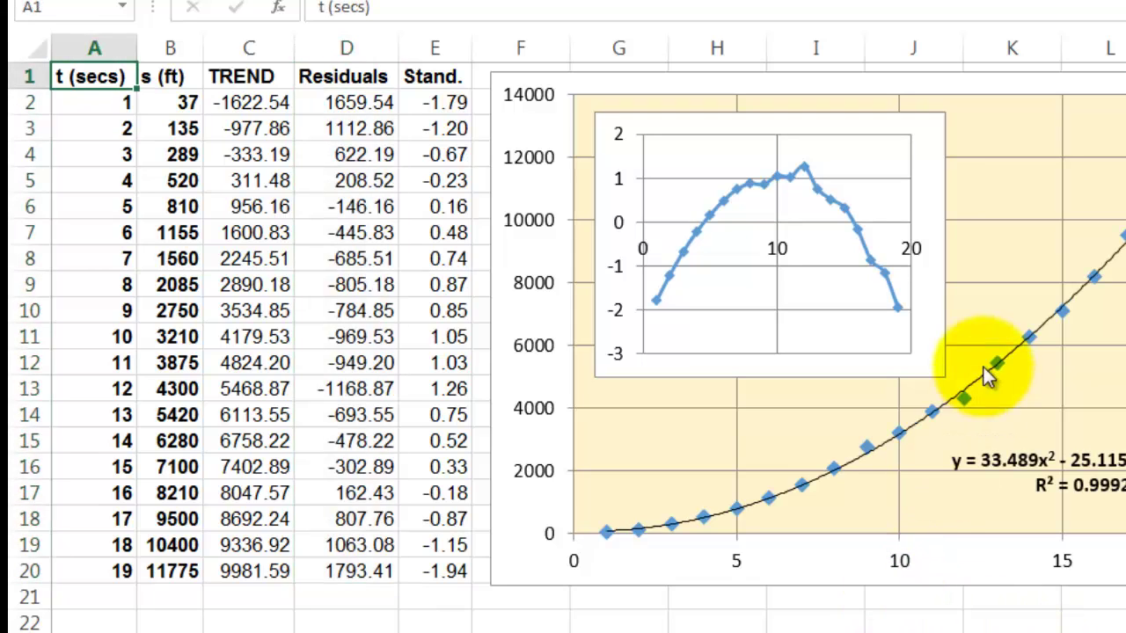
- Open the Format Trendline options for the curved distance trendline, showing Polynomial, Order 2
{"action": "right_click", "coordinate": [1047, 323]}
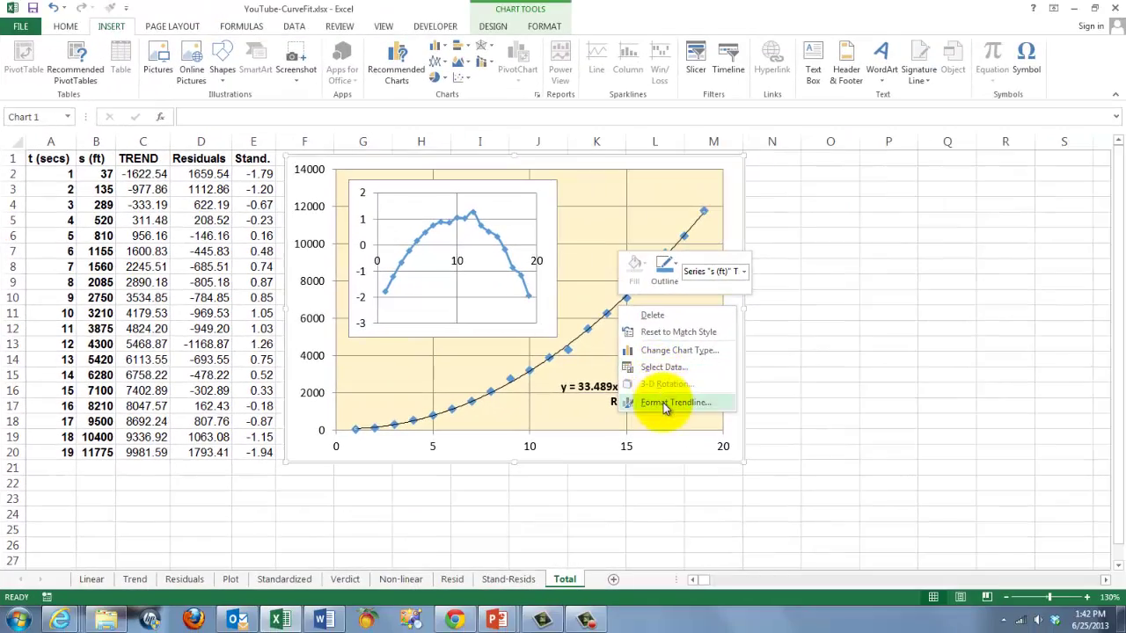
{"action": "left_click", "coordinate": [674, 401]}
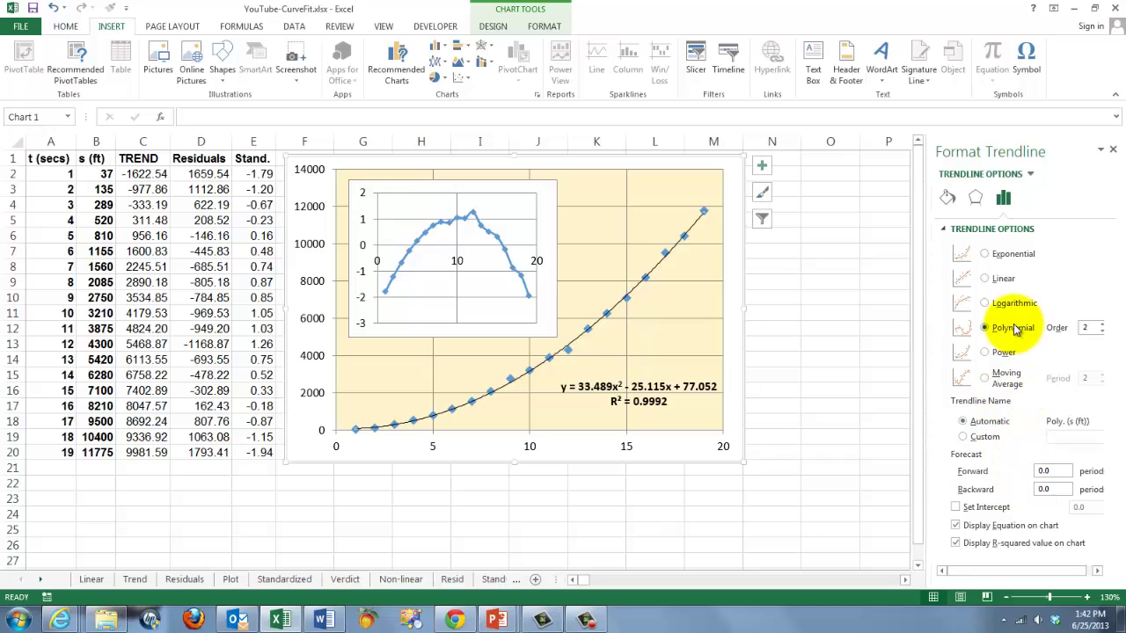